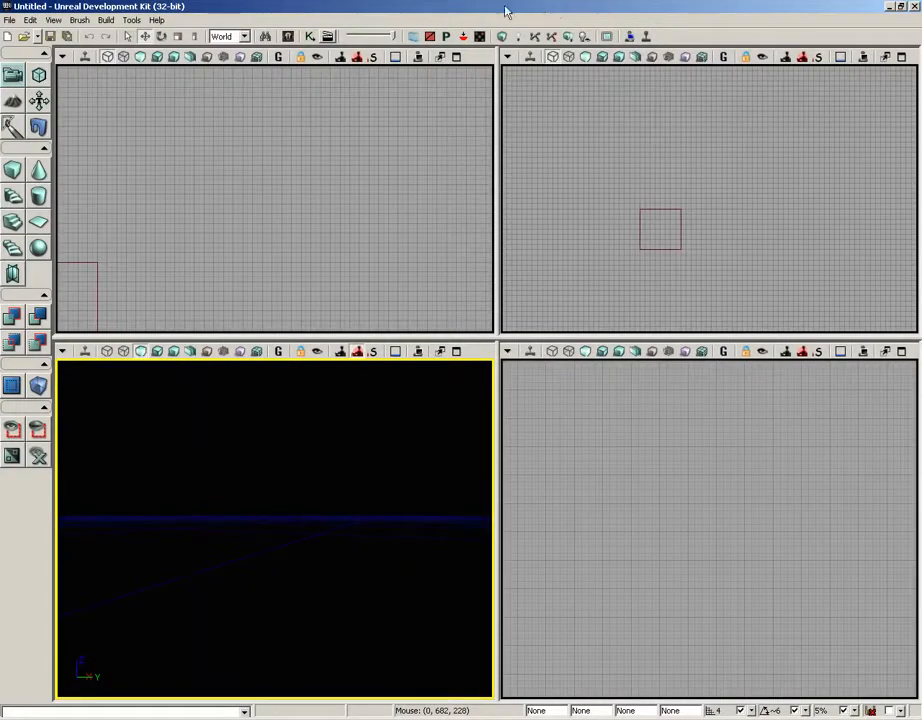
- Open the Content Browser and inspect the fire_2x2 and smoke_2x2 textures in the ParticleDemo package, closing each properties window
click(289, 37)
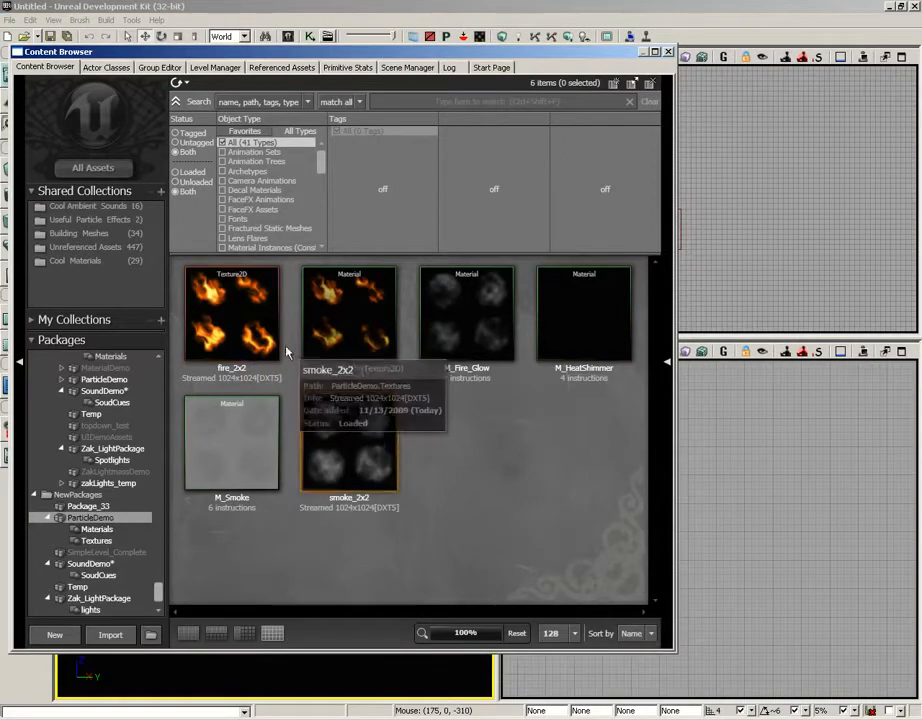
double_click(235, 312)
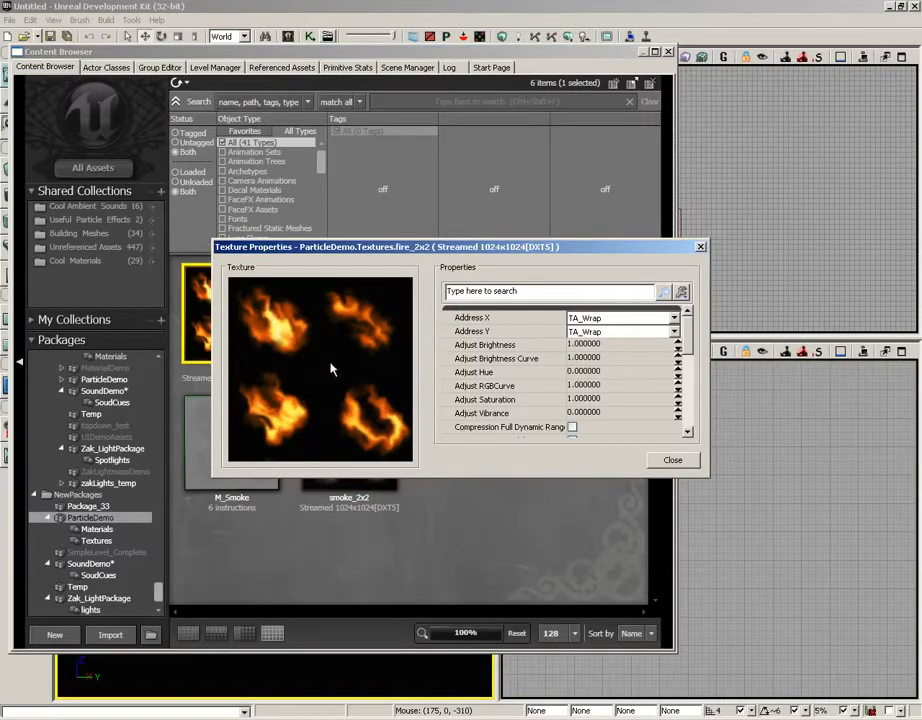
click(700, 247)
click(368, 310)
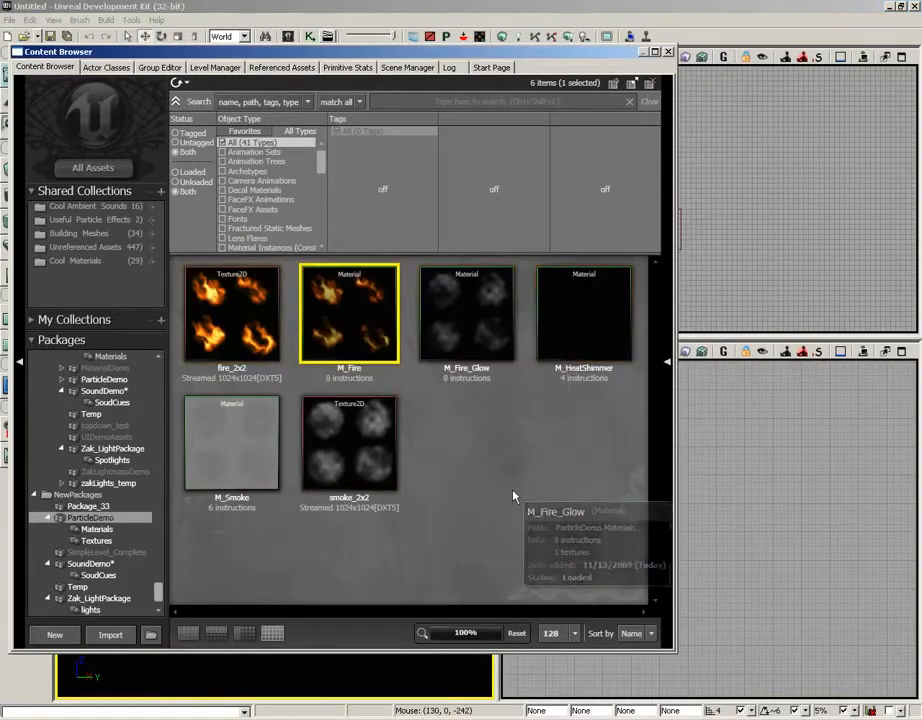
click(395, 475)
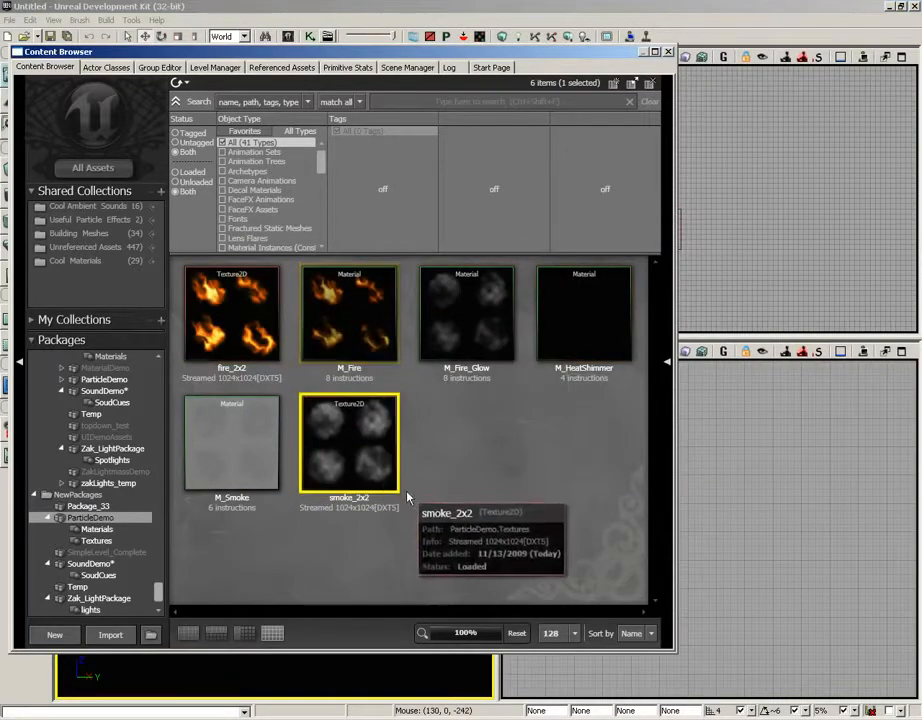
double_click(365, 432)
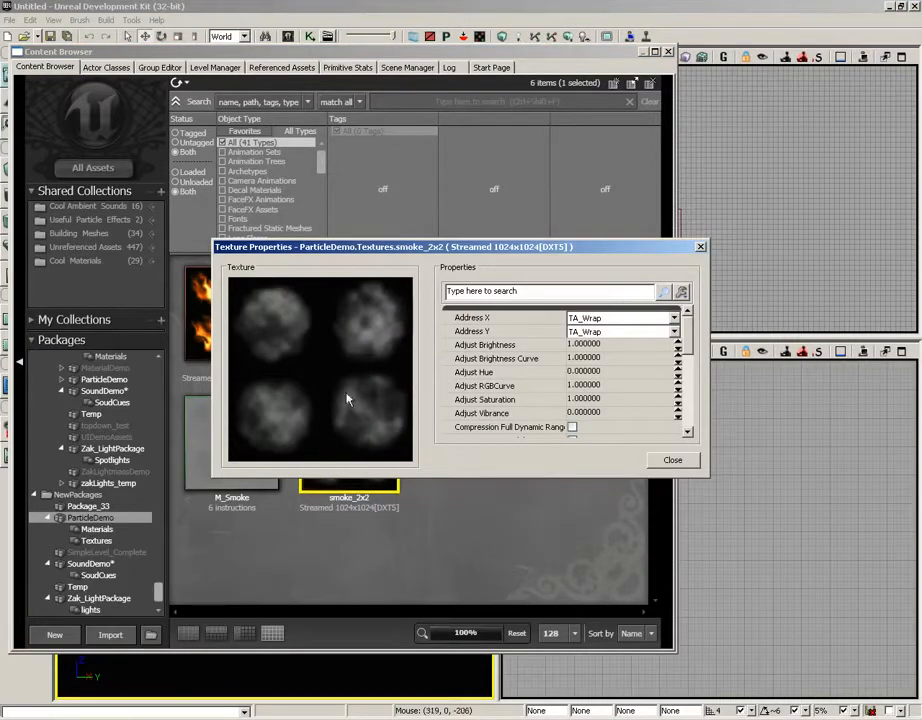
click(701, 247)
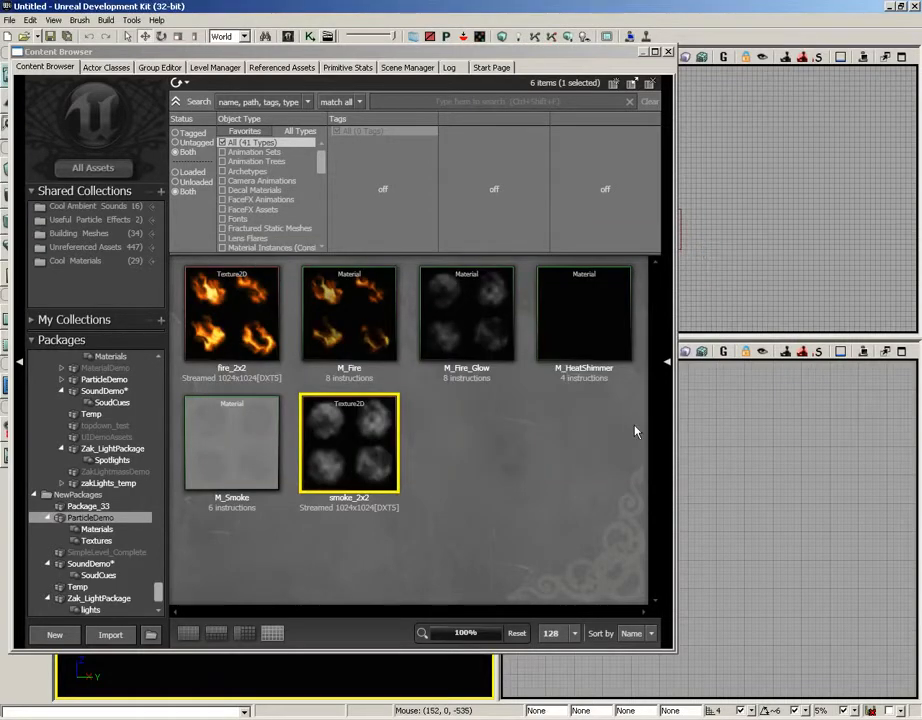
- Open the M_Fire material, preview it on a flat plane, and review its blend mode, lighting model and particle usage flags
click(350, 335)
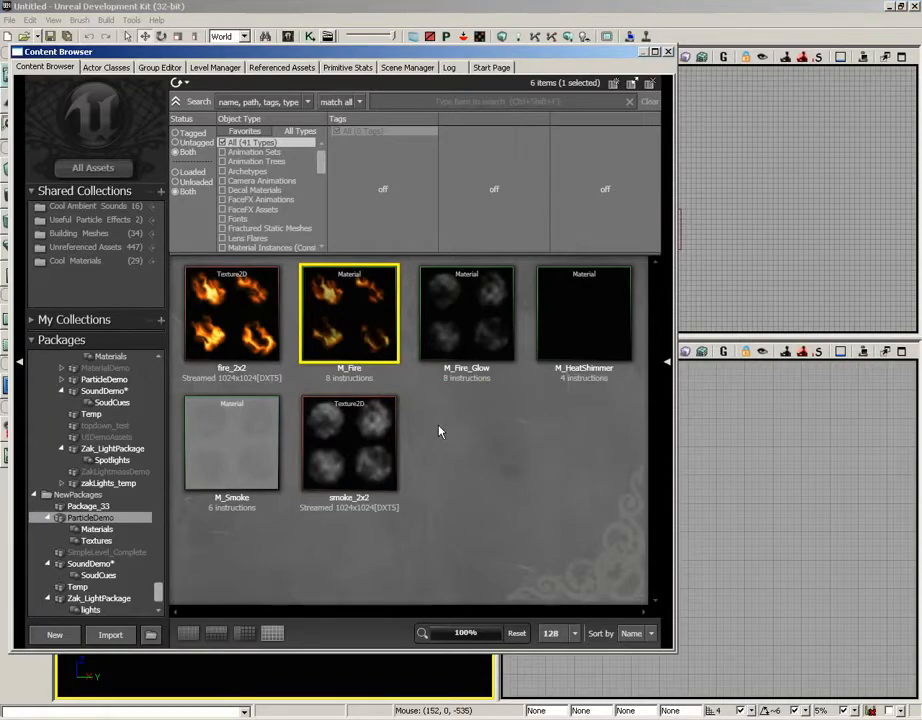
double_click(364, 328)
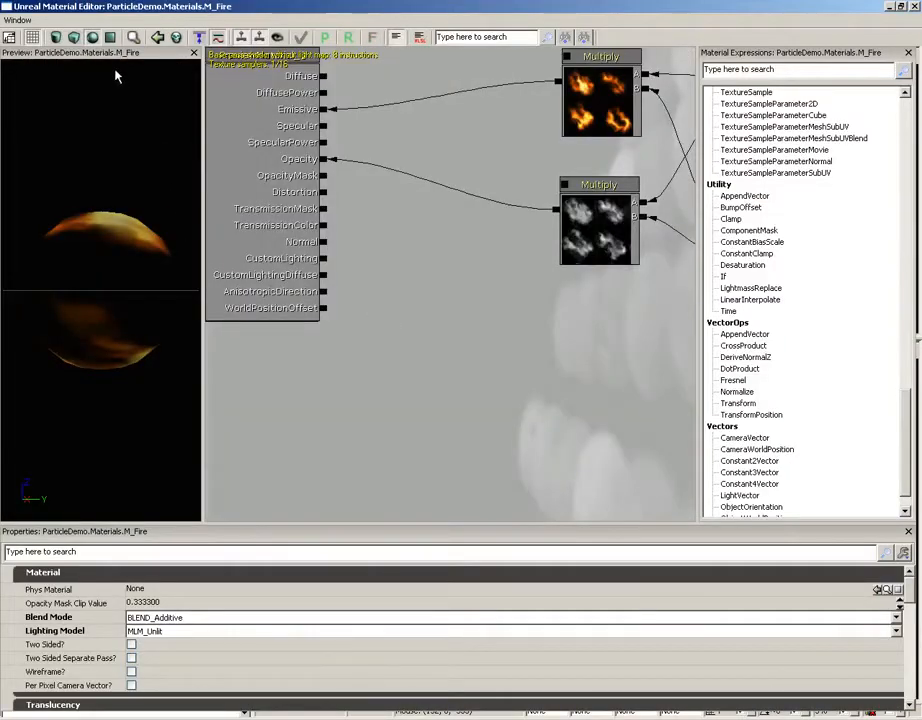
click(113, 40)
drag(126, 252, 103, 307)
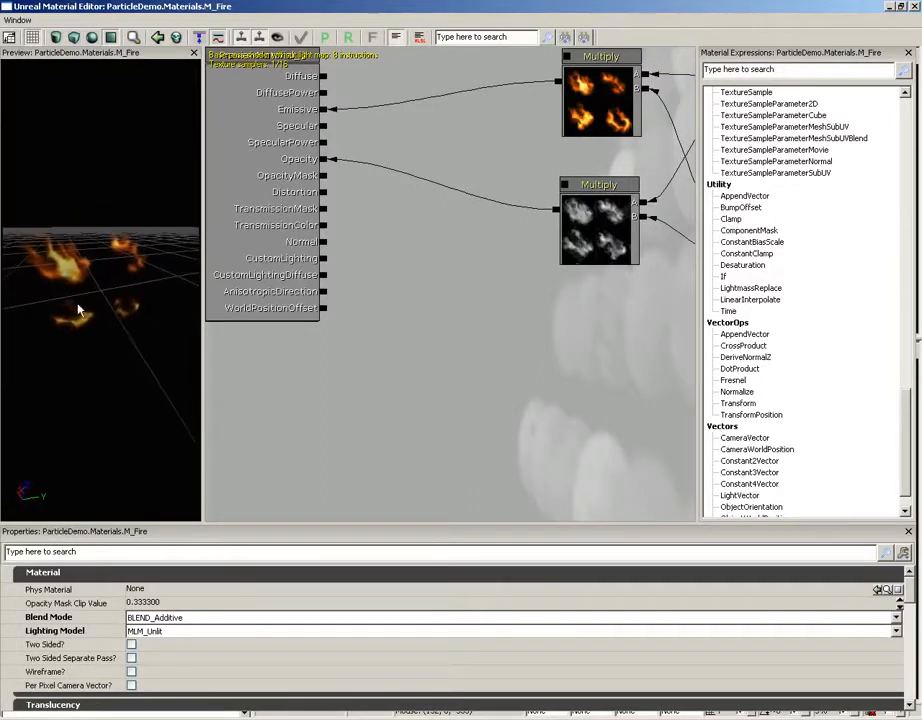
drag(426, 248, 473, 285)
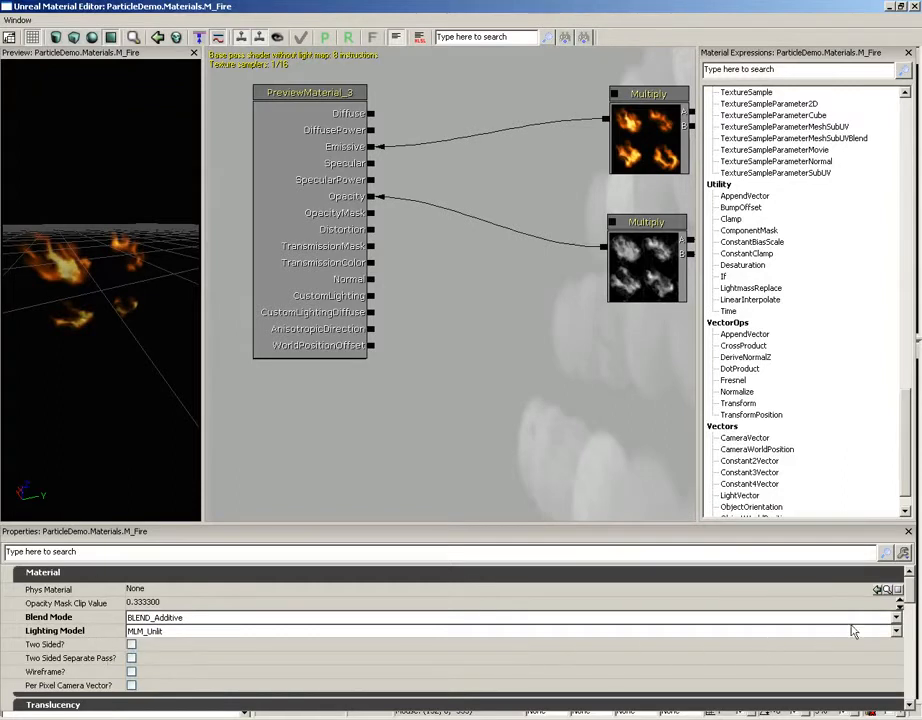
drag(906, 591, 908, 644)
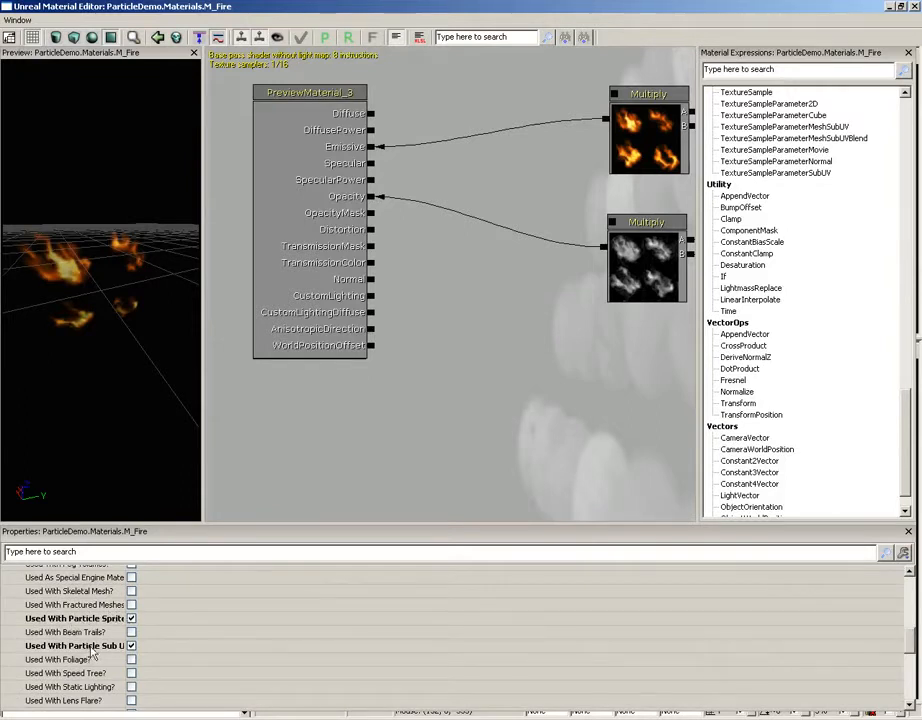
double_click(128, 631)
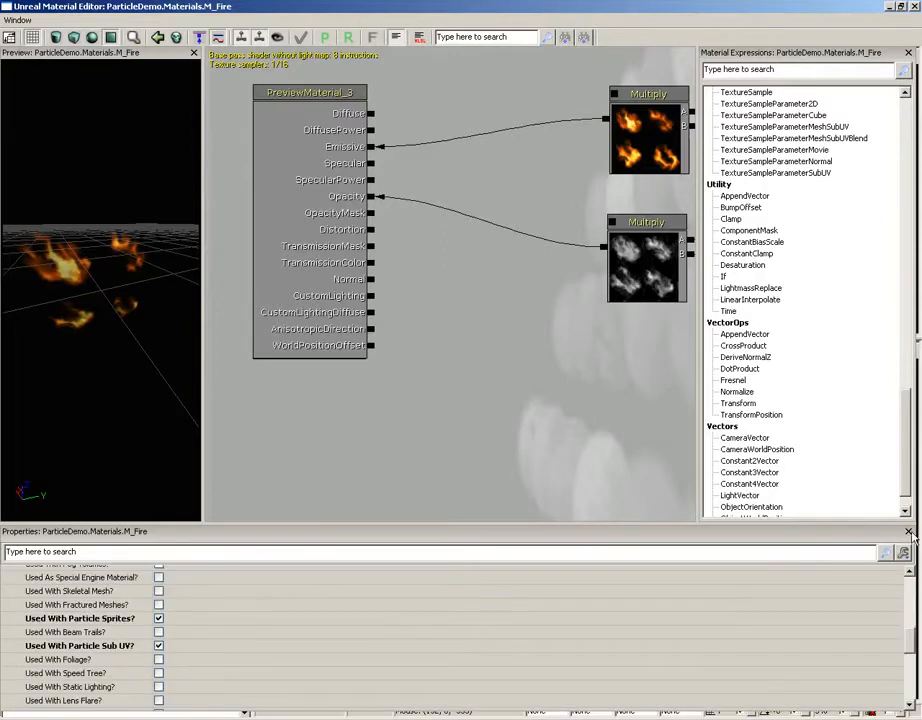
- Examine how Particle SubUV and Vertex Color feed the Multiply nodes for M_Fire's Emissive and Opacity, and close the material
drag(591, 366, 380, 403)
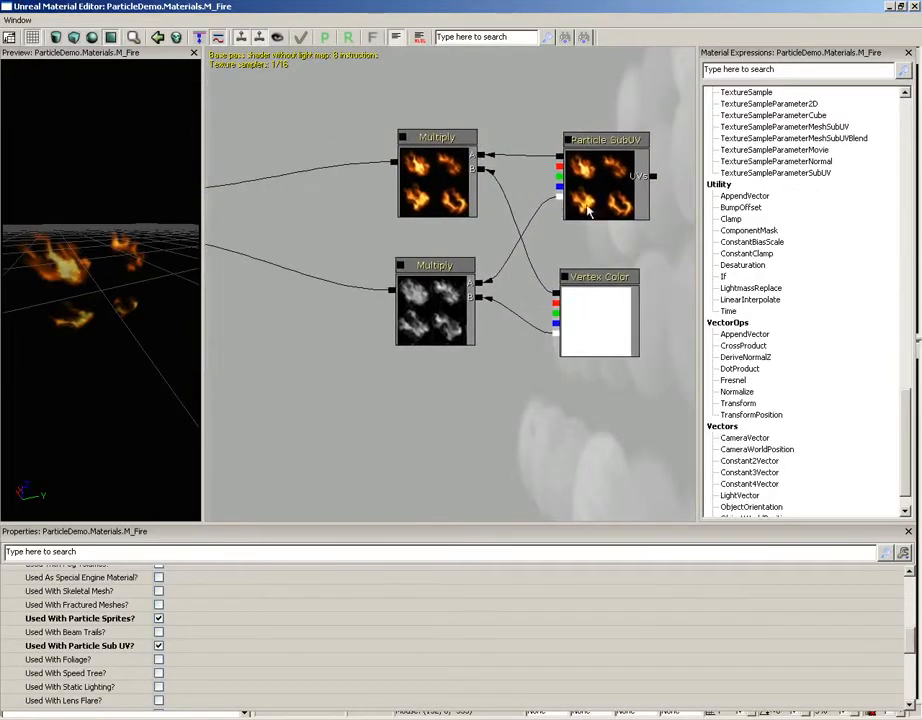
click(606, 192)
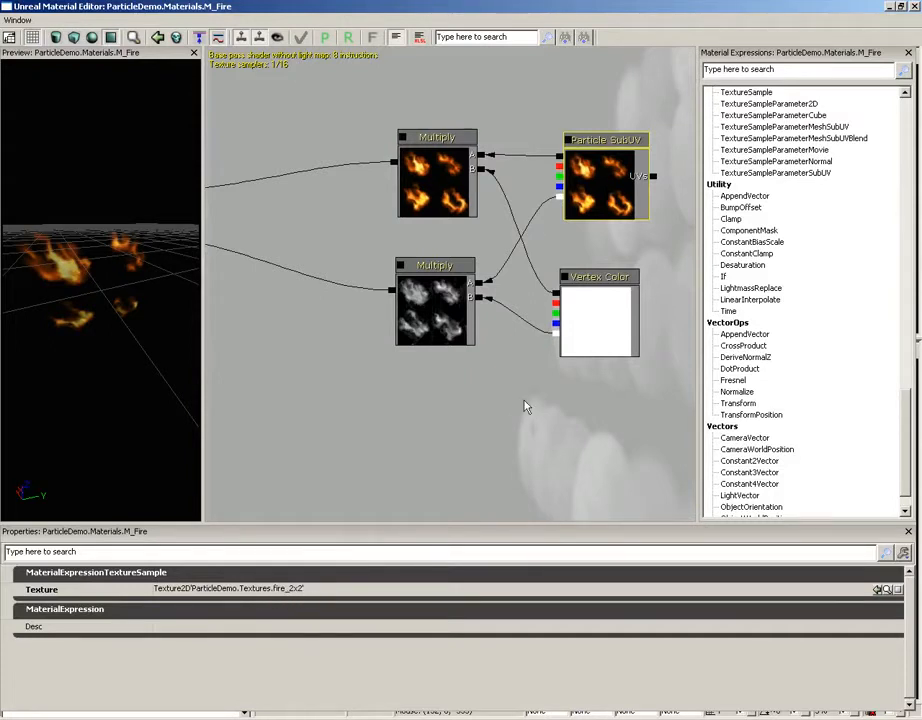
click(593, 302)
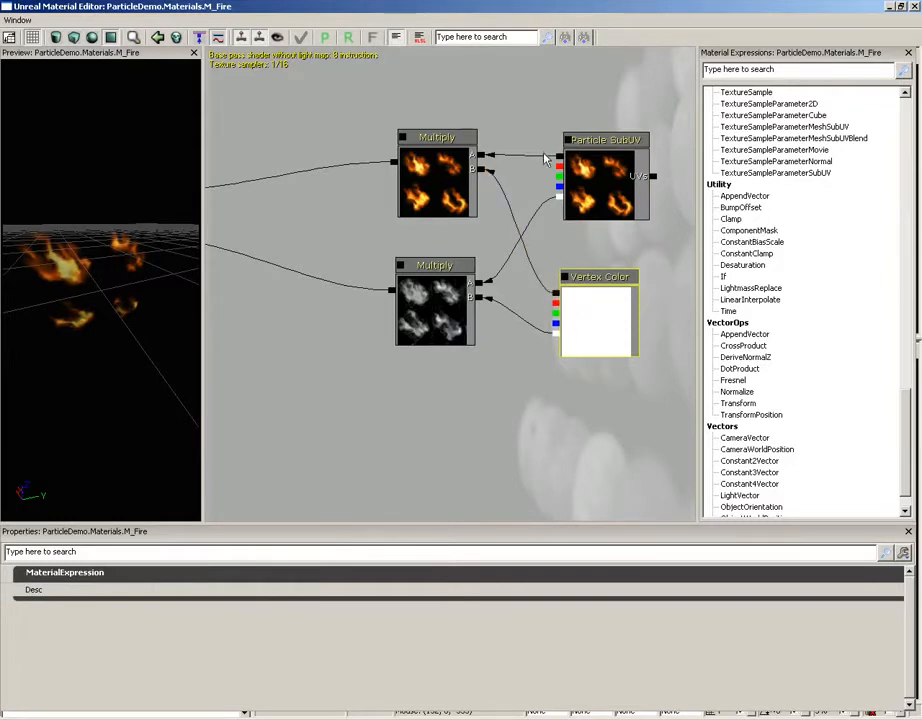
click(590, 200)
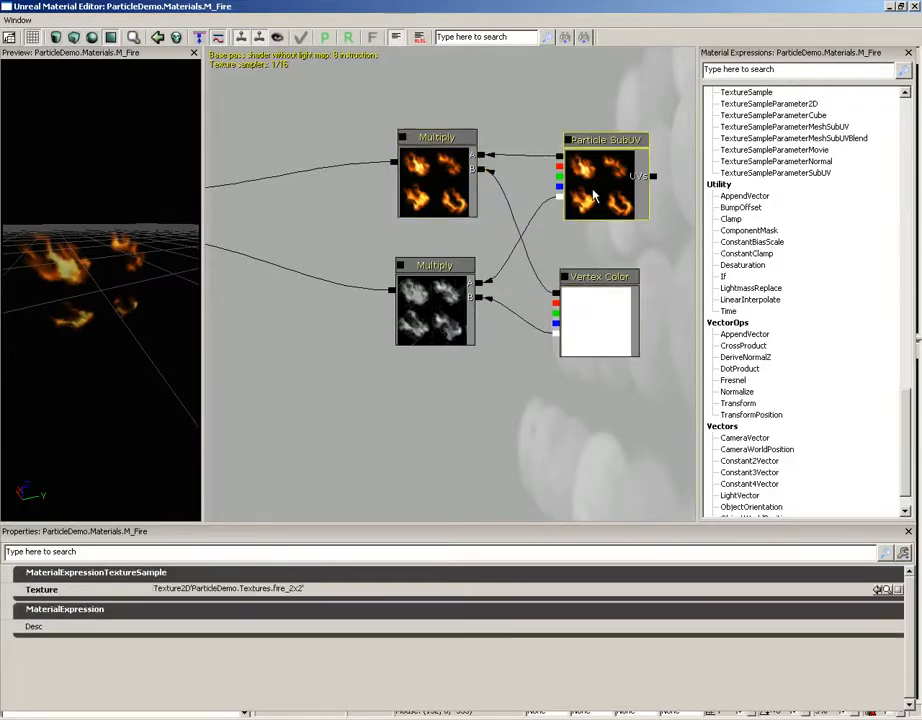
click(449, 310)
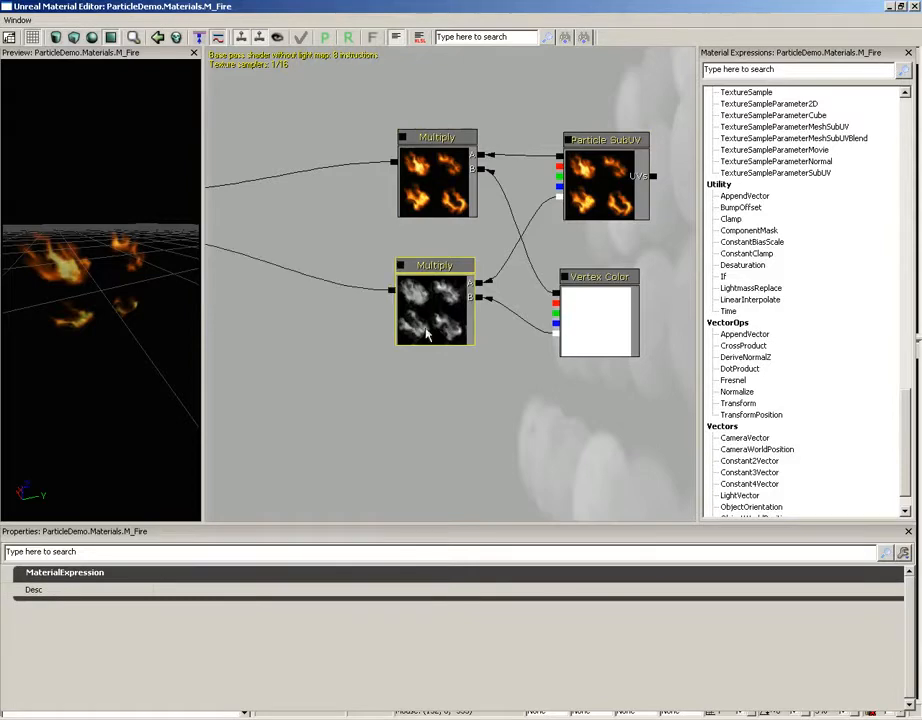
drag(324, 373, 485, 395)
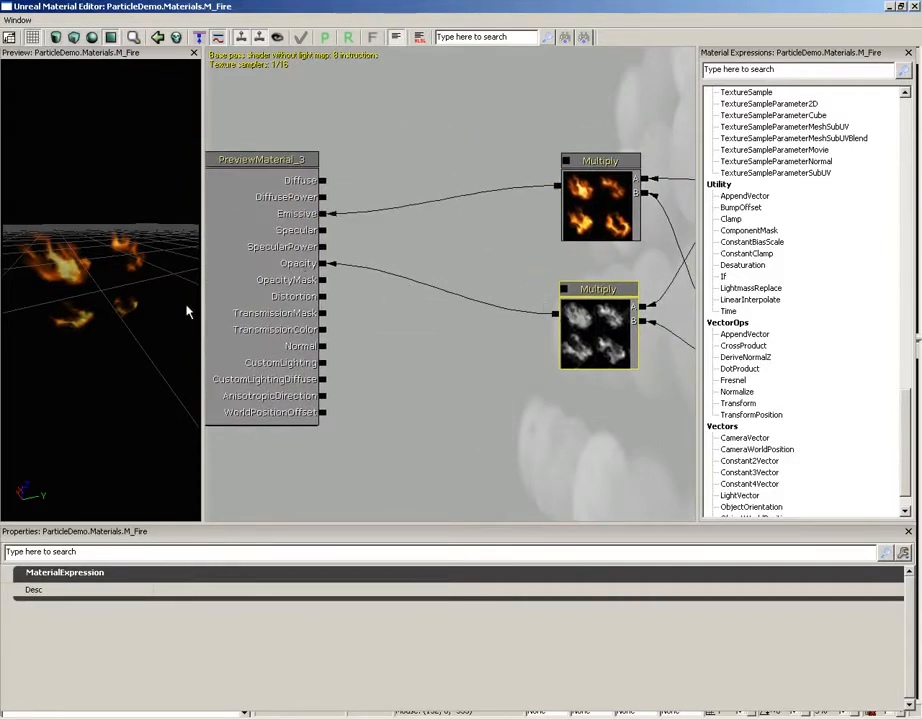
drag(186, 312, 126, 298)
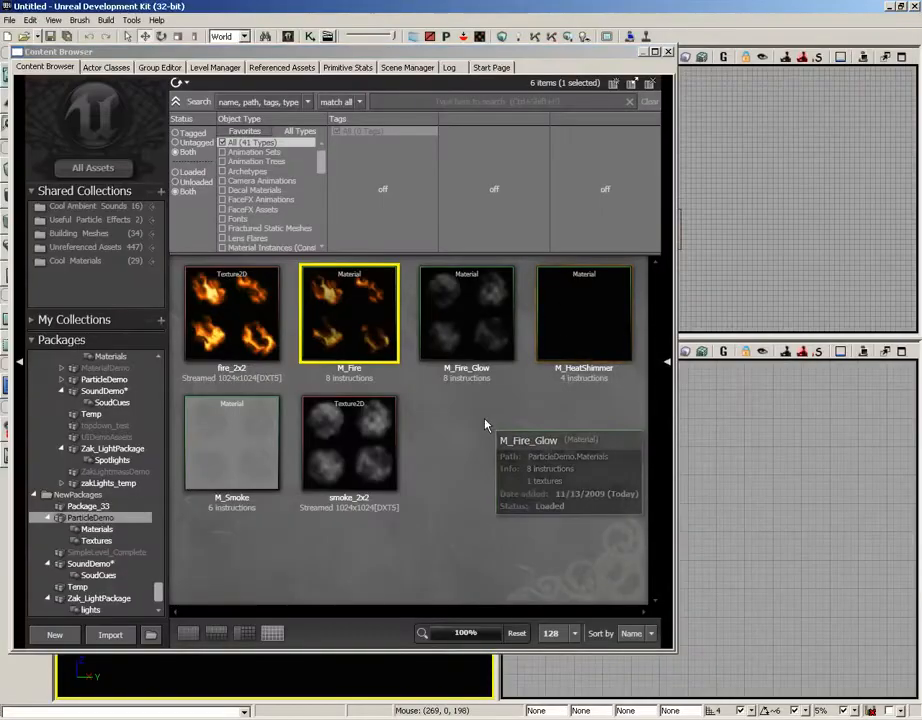
- Open the M_Fire_Glow material, check its node network and the Particle SubUV node's texture, and close it
double_click(477, 319)
drag(525, 307, 317, 370)
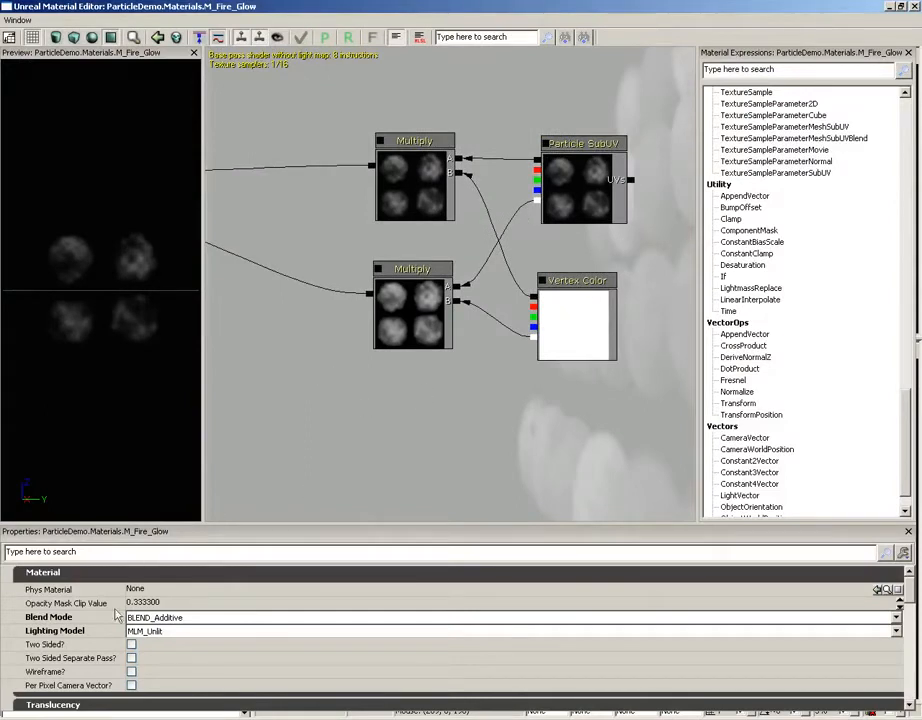
drag(405, 416, 443, 416)
click(604, 204)
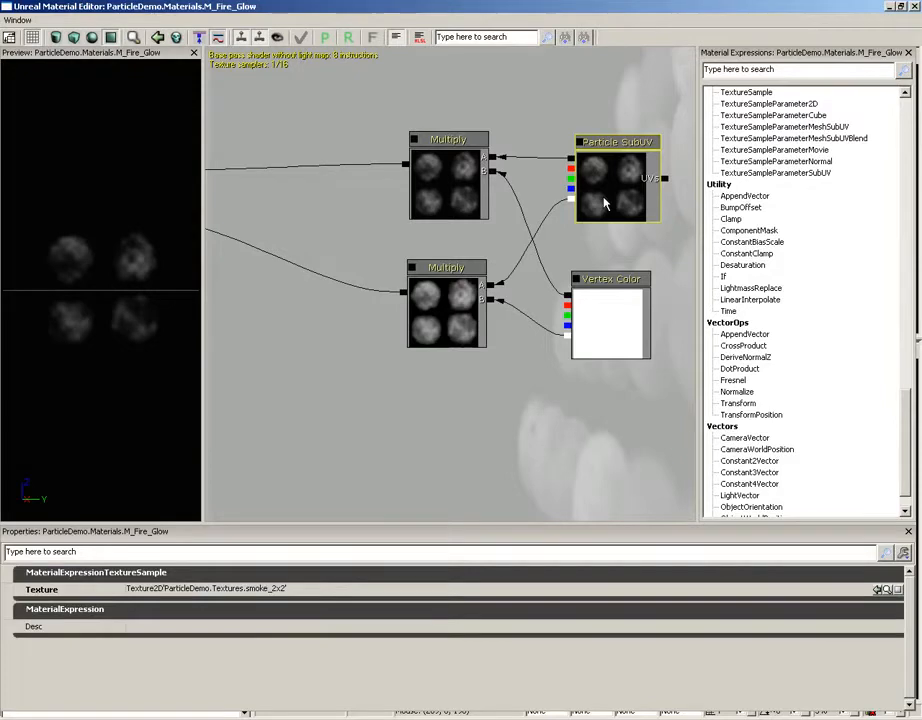
click(915, 7)
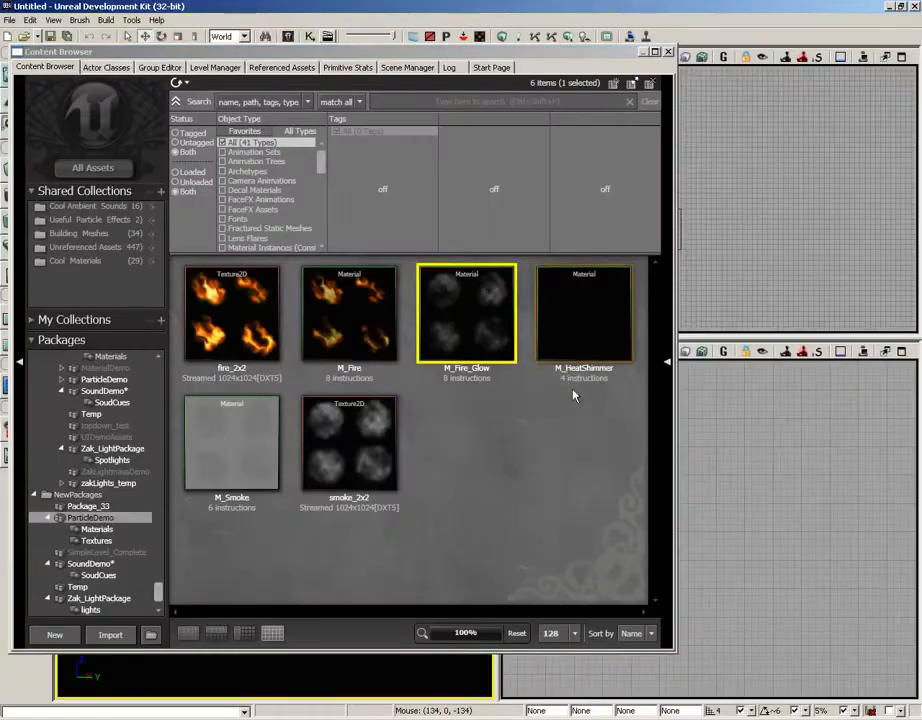
- Open the M_Smoke material and review its blend mode, lighting model and particle usage flags, widening the property name column
click(258, 462)
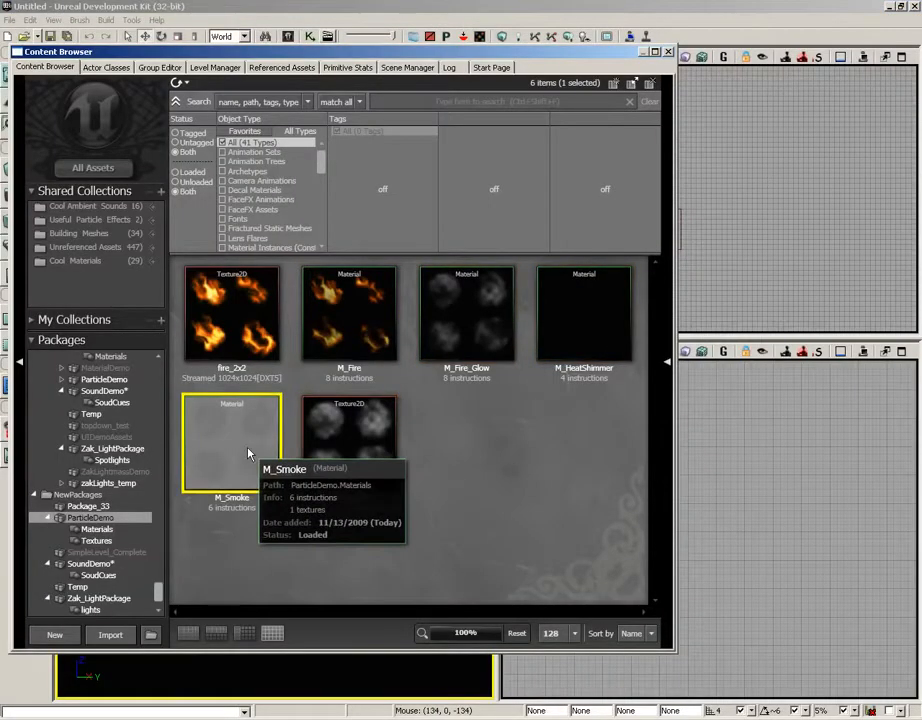
double_click(248, 456)
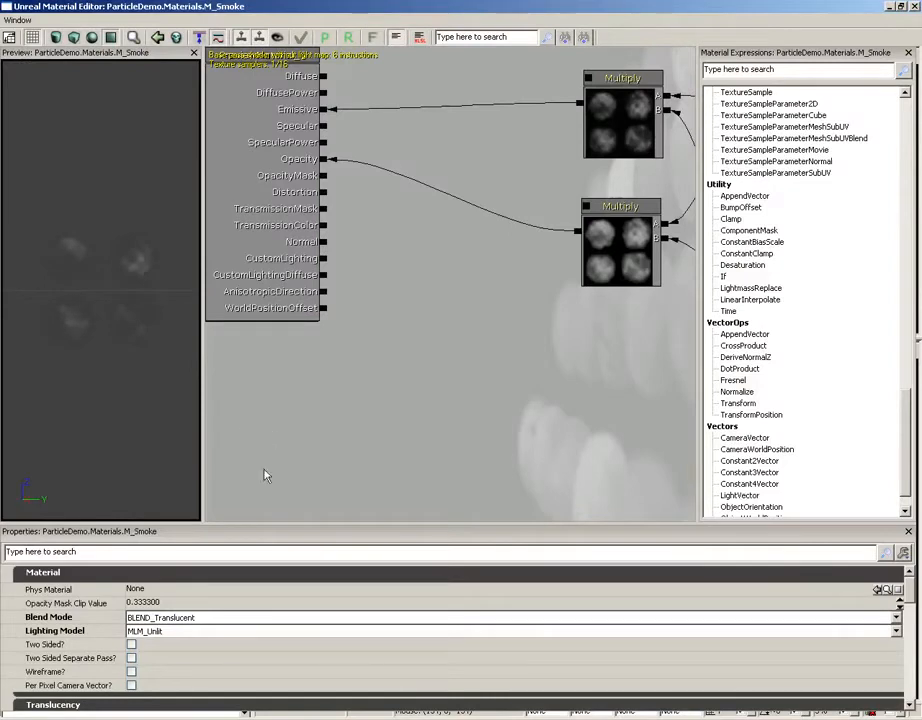
click(169, 619)
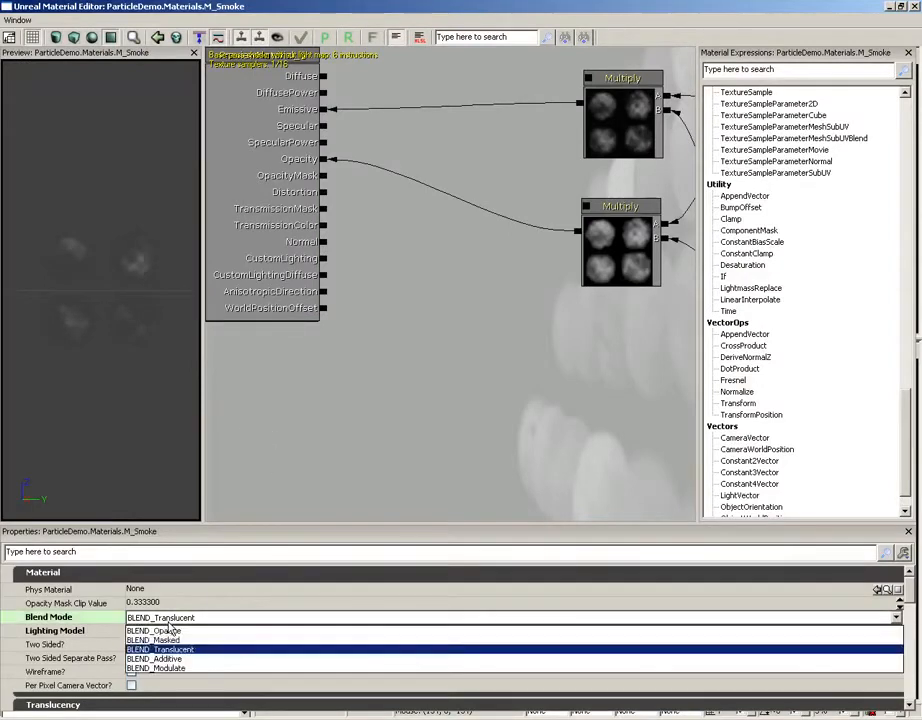
click(181, 620)
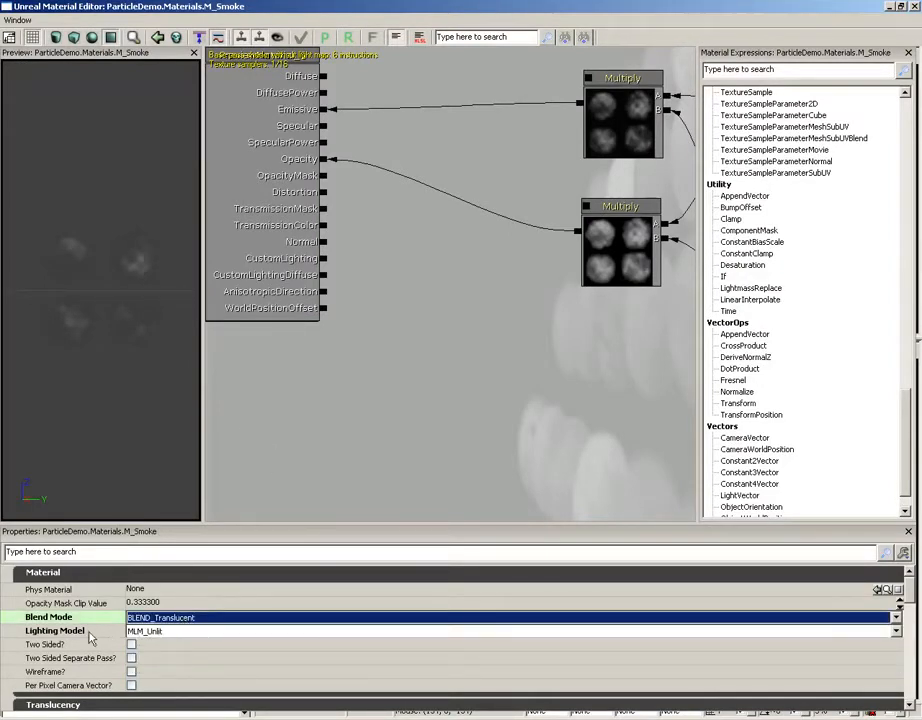
click(97, 343)
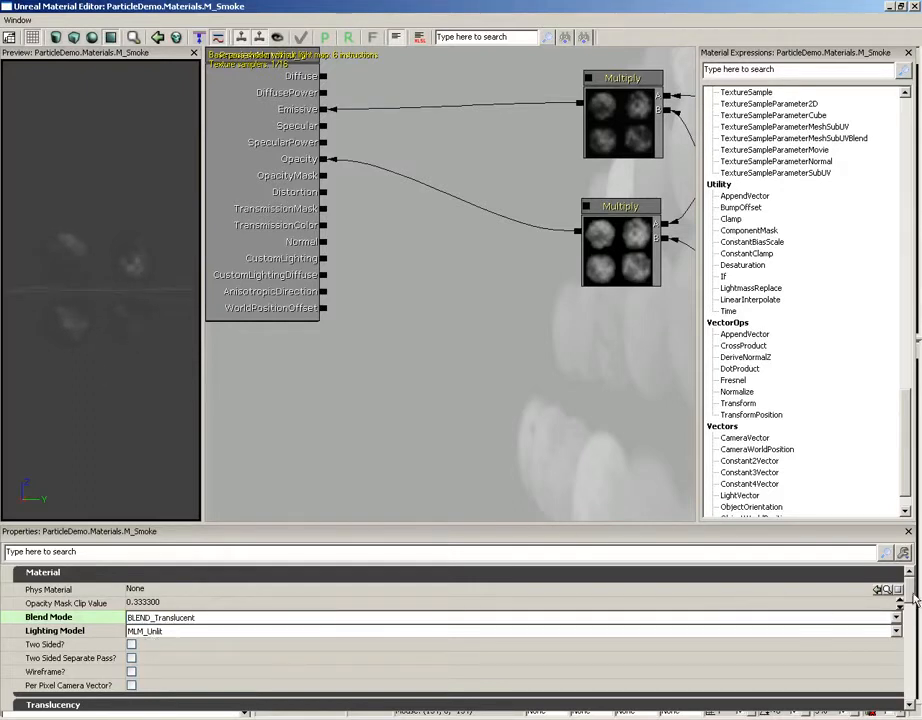
scroll(913, 598, down, 10)
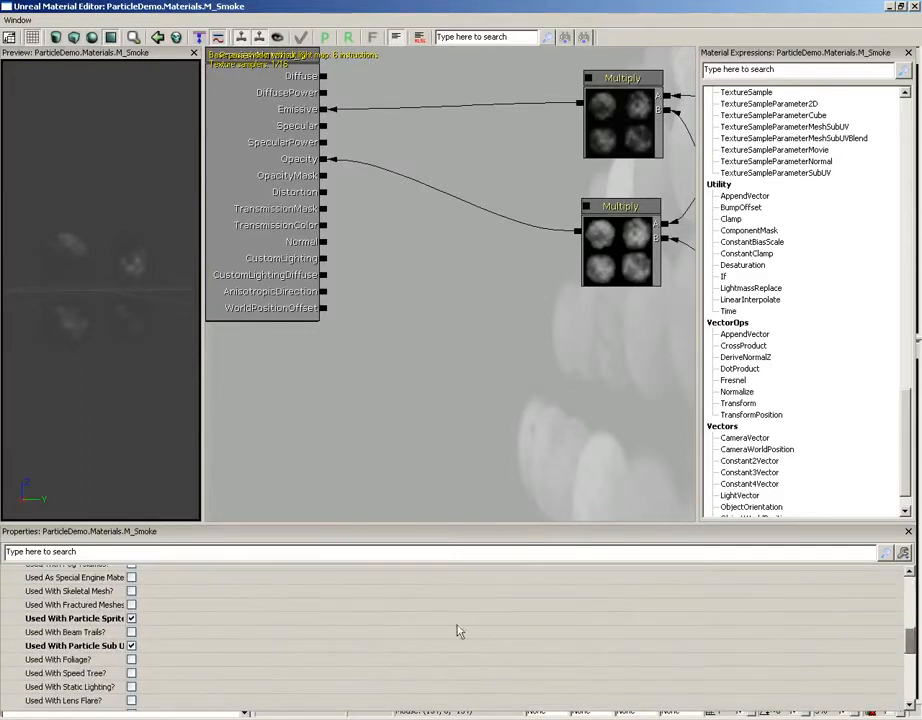
drag(128, 627, 178, 627)
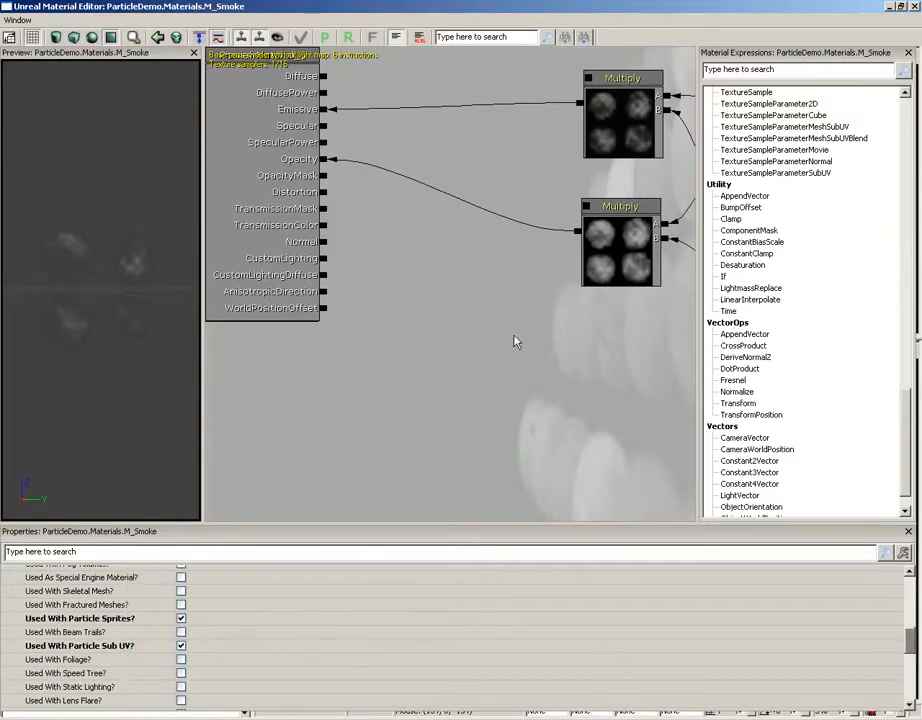
- Examine M_Smoke's Particle SubUV texture and the Multiply connections into Emissive and Opacity, and close the material
drag(515, 342, 298, 410)
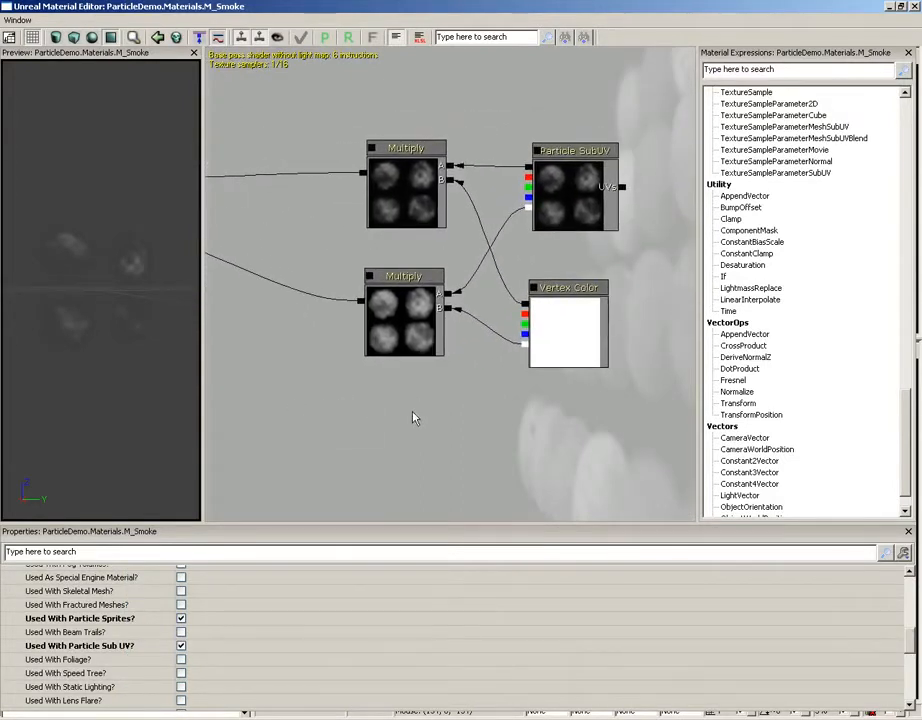
click(557, 172)
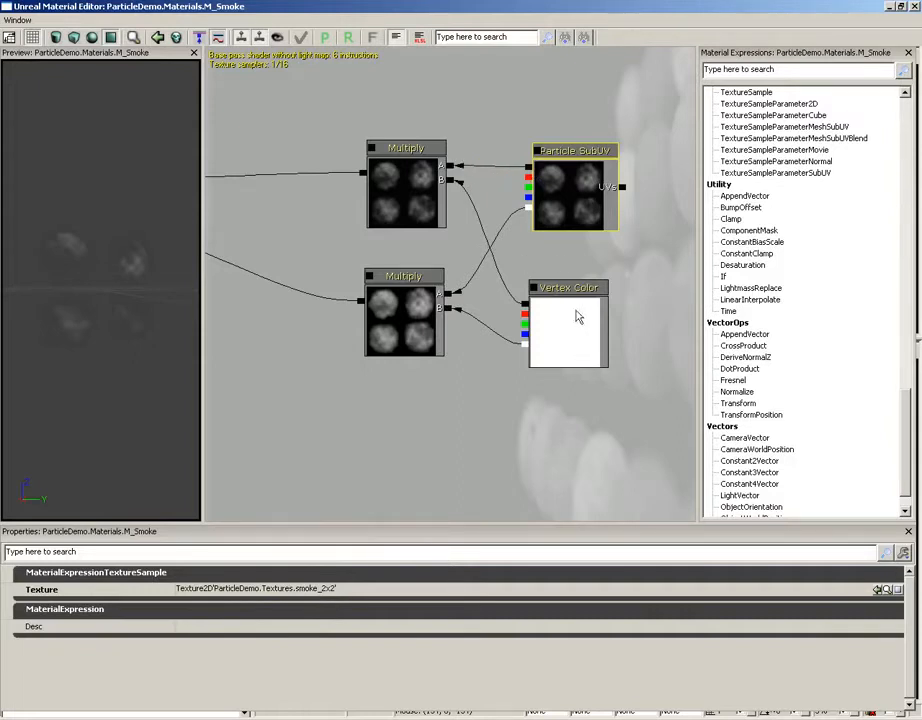
drag(446, 387, 603, 284)
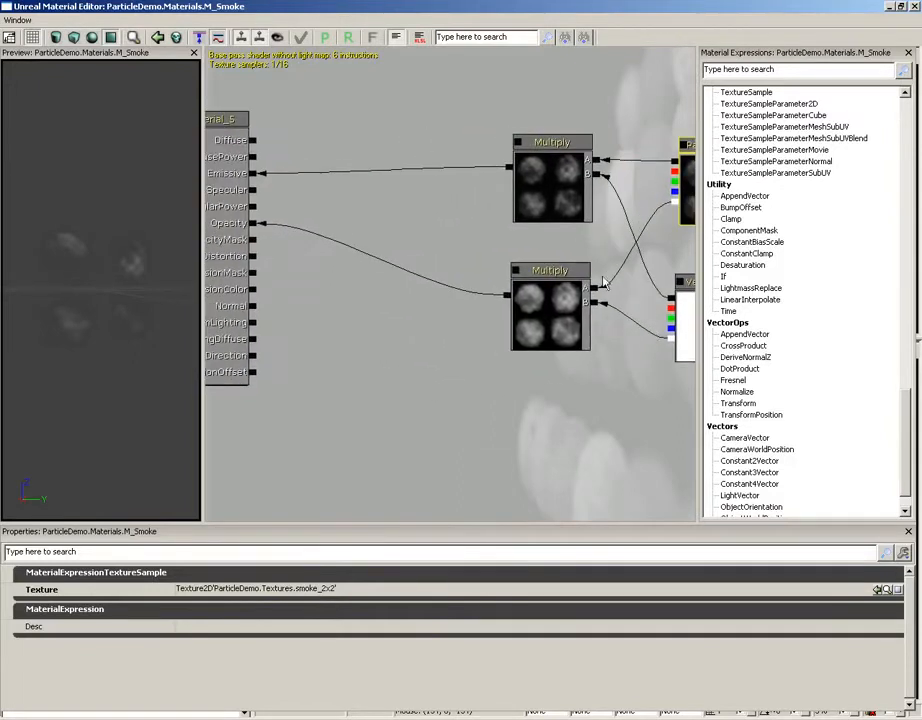
drag(323, 297, 382, 320)
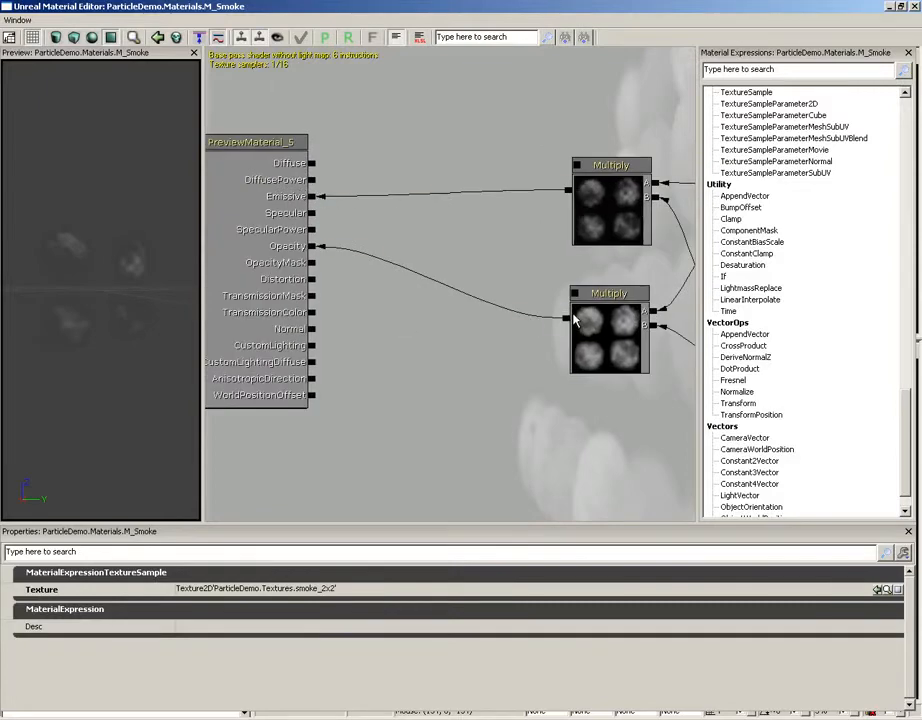
drag(552, 389, 518, 368)
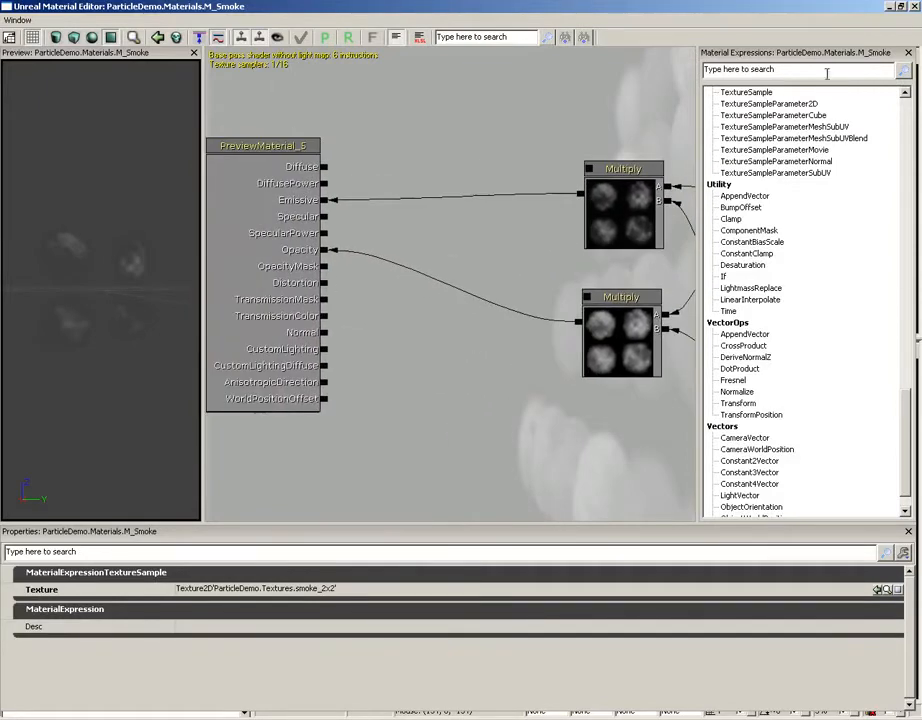
click(913, 7)
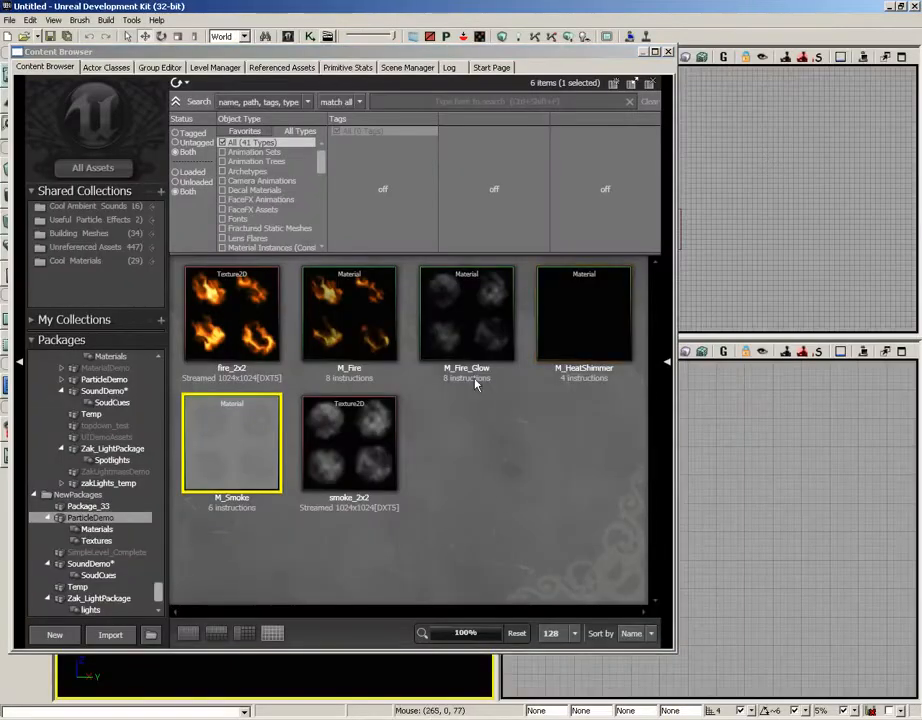
- Open the M_HeatShimmer material and look over the nodes feeding its Opacity and Distortion inputs
click(583, 324)
double_click(583, 324)
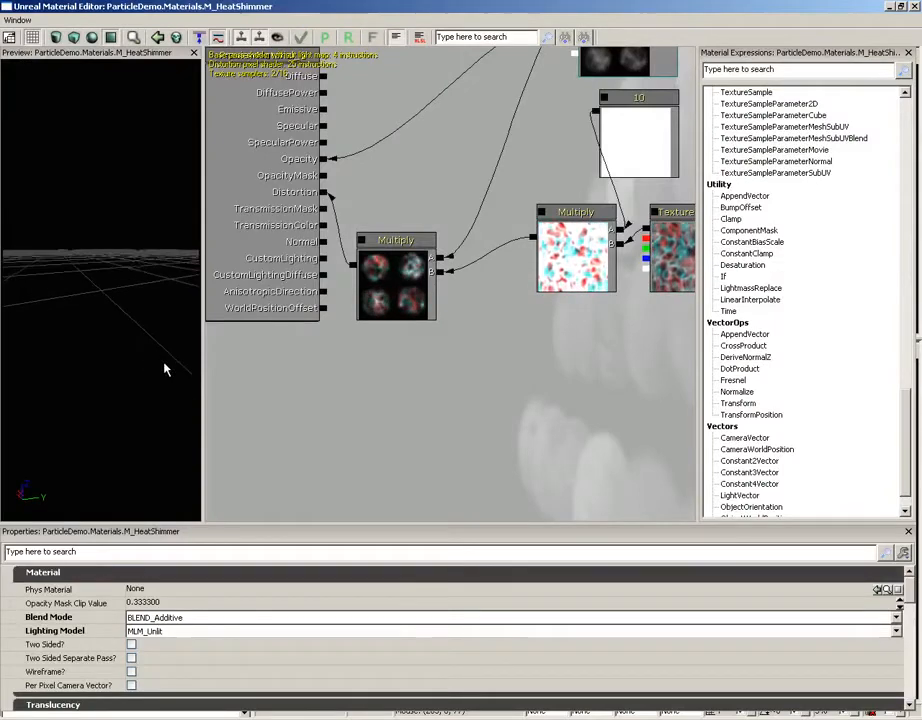
drag(364, 289, 322, 350)
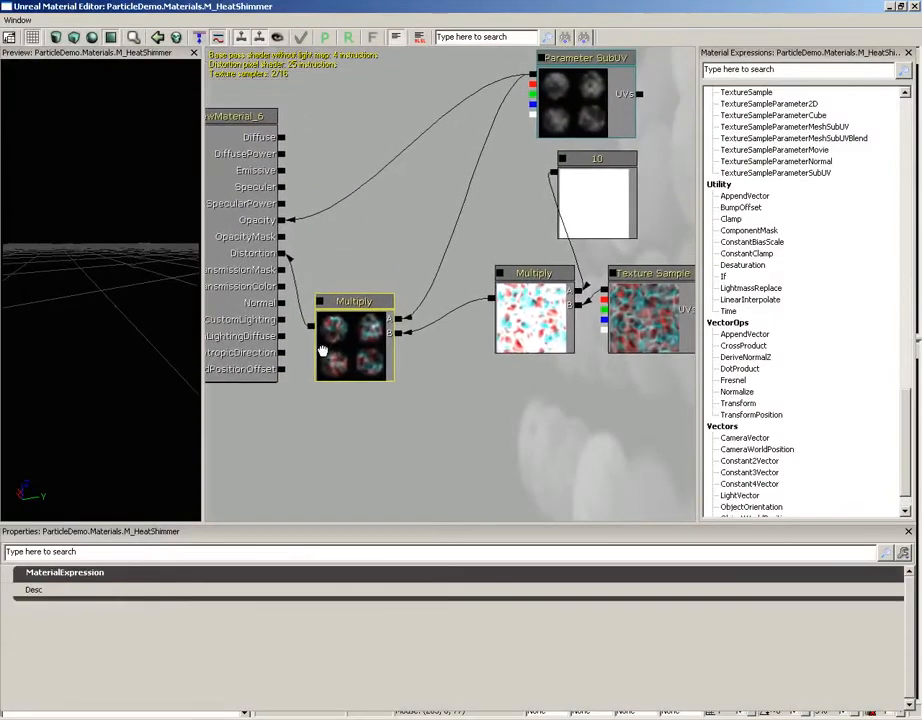
- Set the Constant node that multiplies the distortion texture to 100 and check the exaggerated distortion in the material preview
click(593, 188)
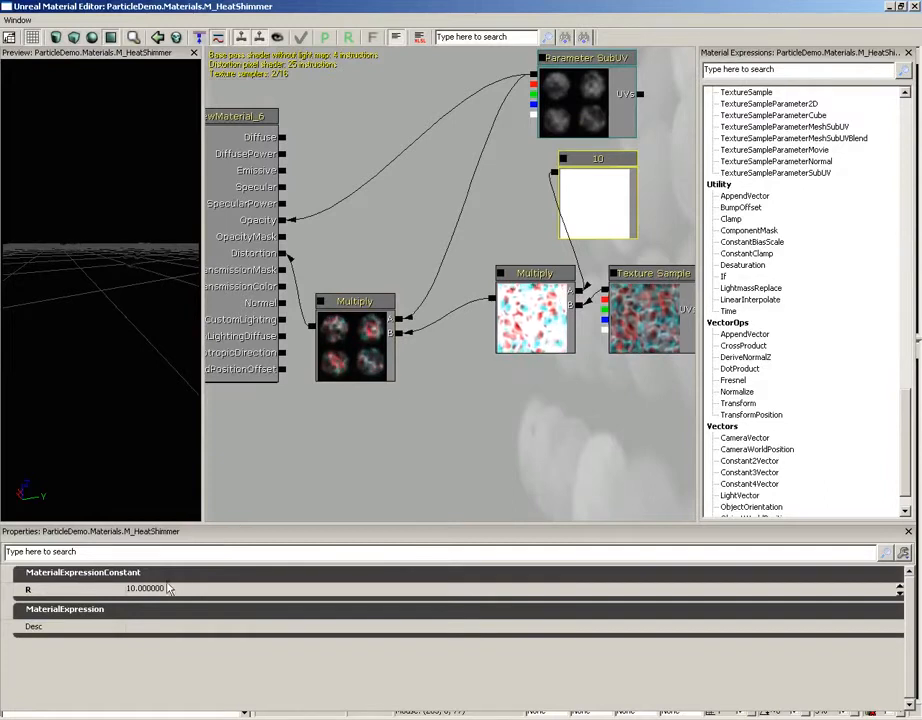
click(350, 588)
text(100)
key(Return)
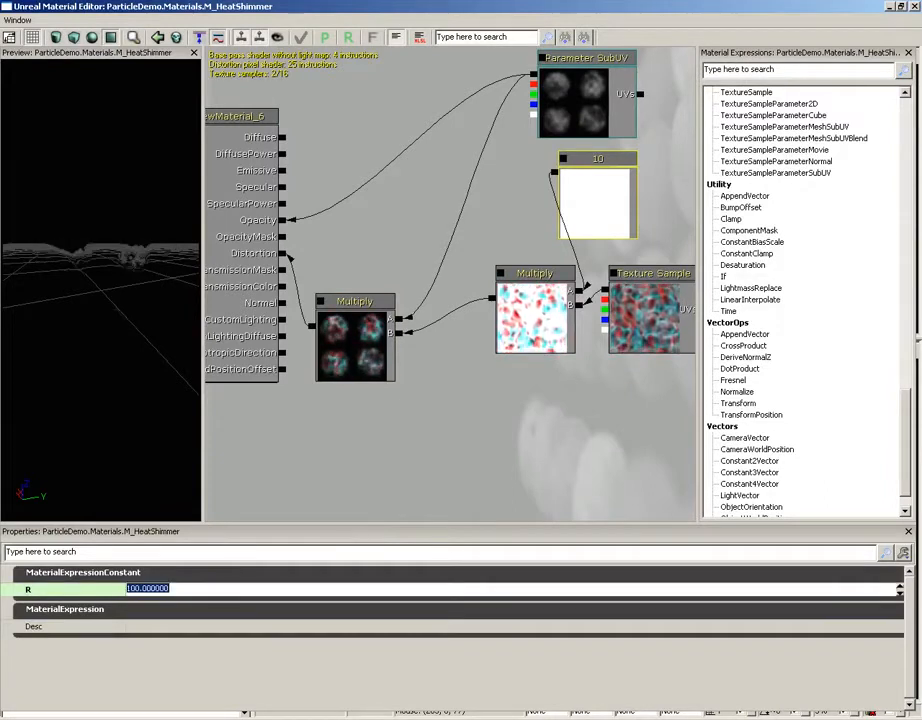
drag(83, 270, 90, 220)
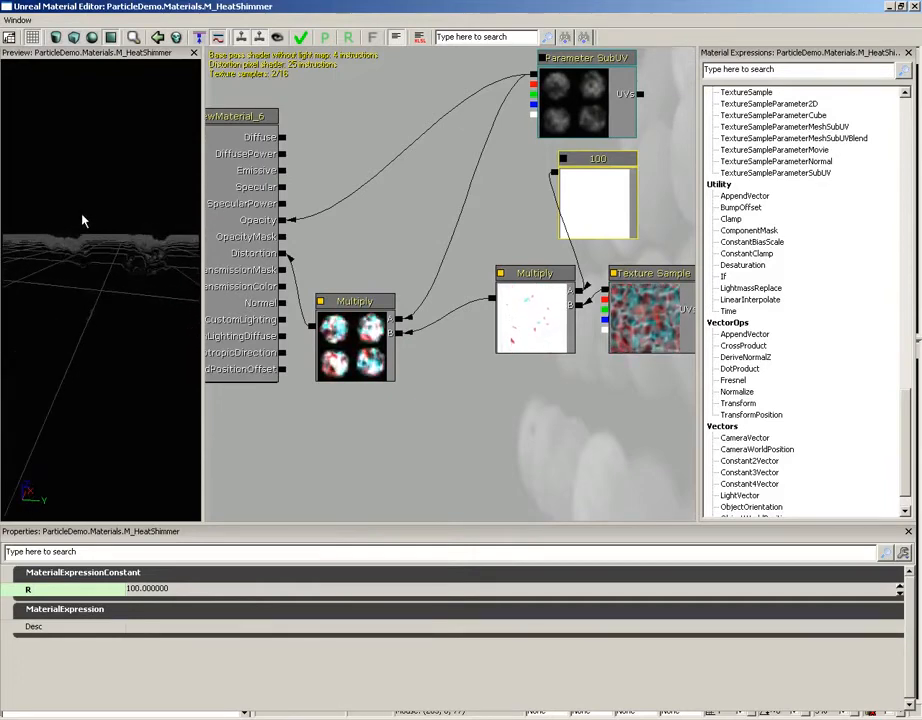
- Inspect the textures of the Parameter SubUV and Texture Sample nodes and the Panner's Speed X and Speed Y
drag(542, 347, 498, 410)
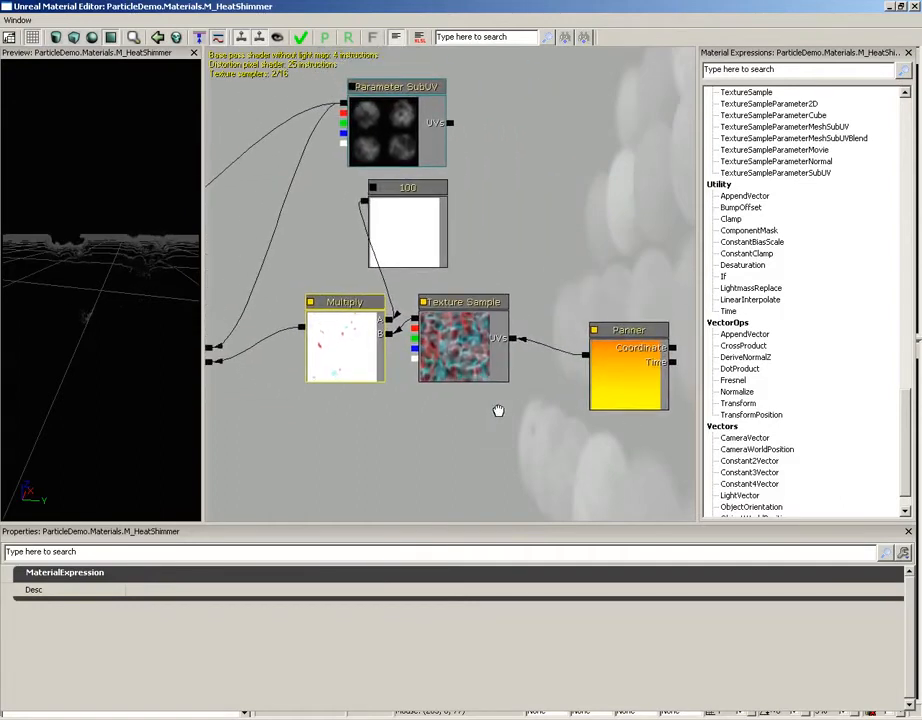
click(390, 128)
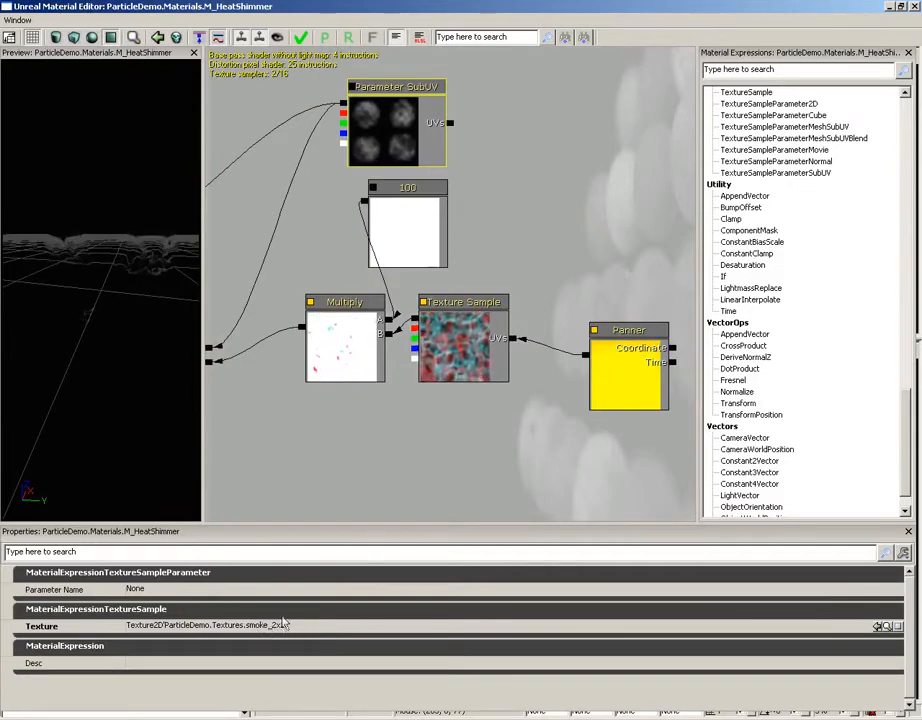
drag(333, 432, 342, 432)
click(463, 355)
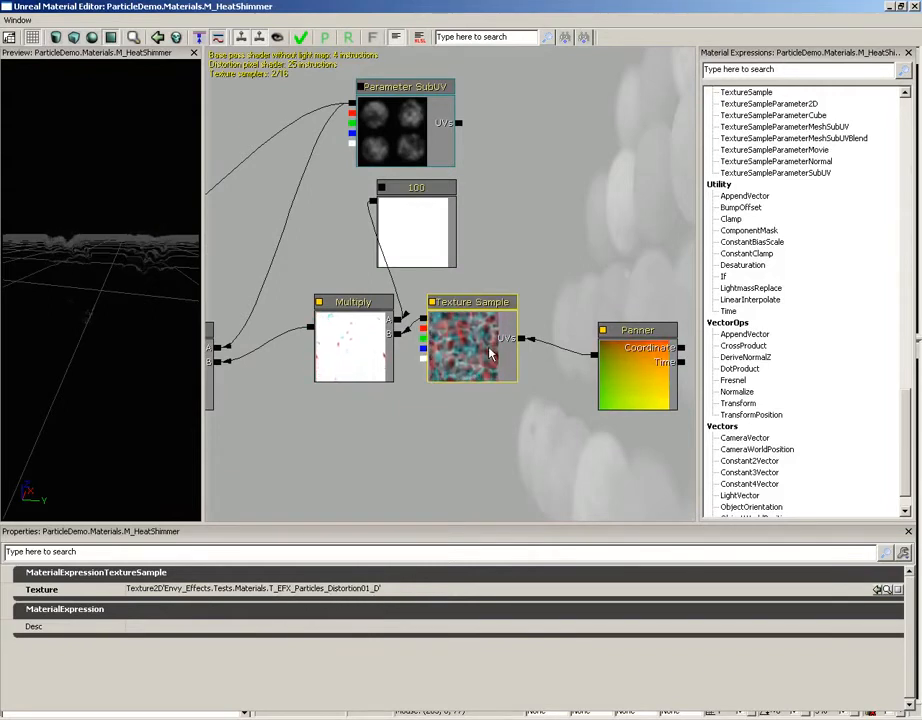
click(626, 366)
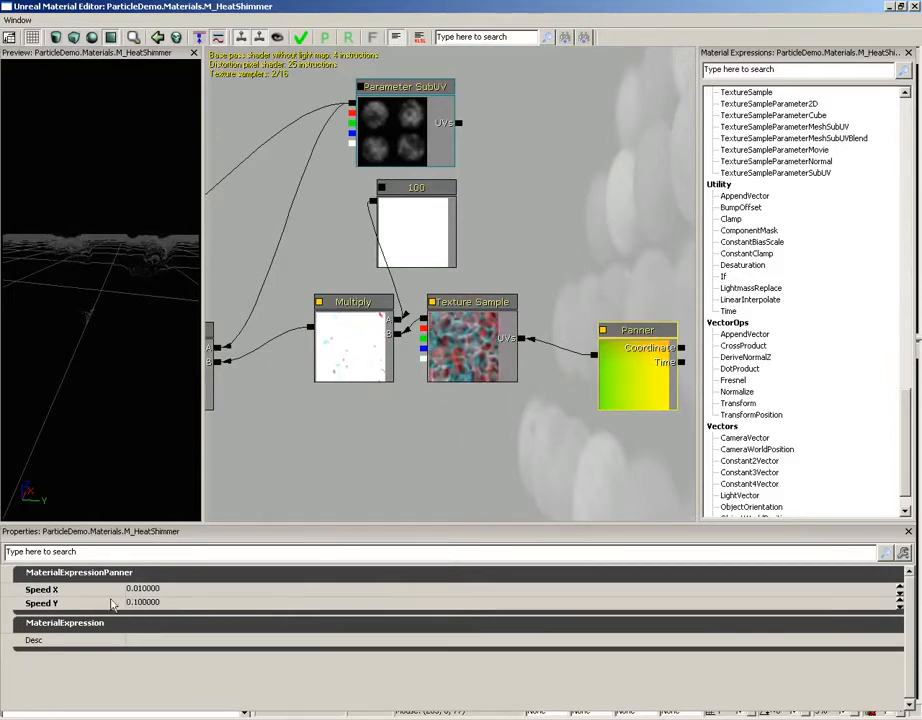
click(146, 603)
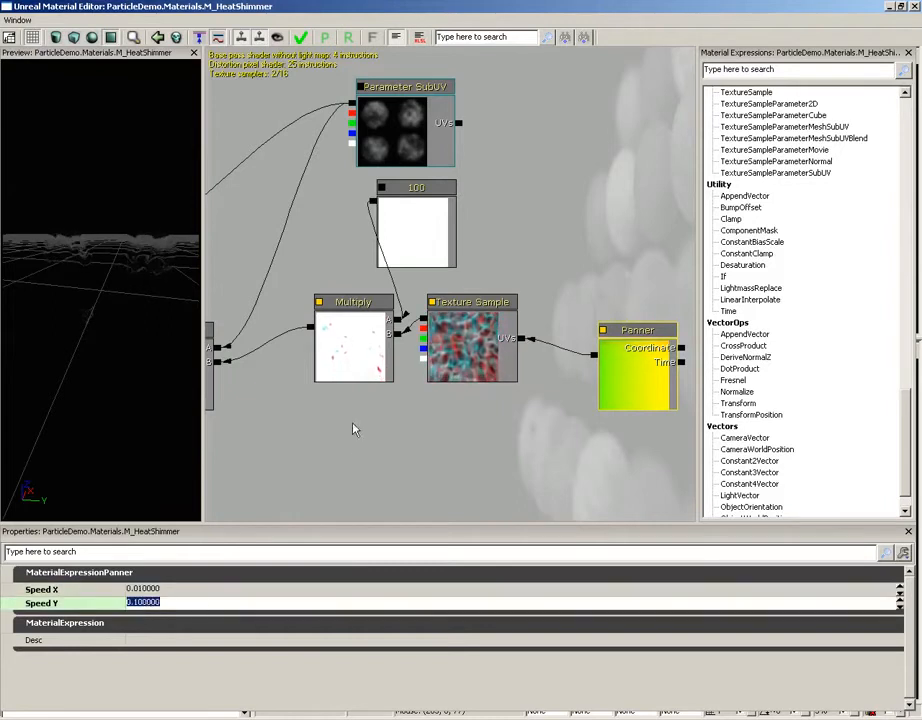
- Trace how the Constant, distortion texture and Parameter SubUV combine through the Multiply nodes into Distortion and Opacity
drag(354, 428, 414, 428)
click(495, 232)
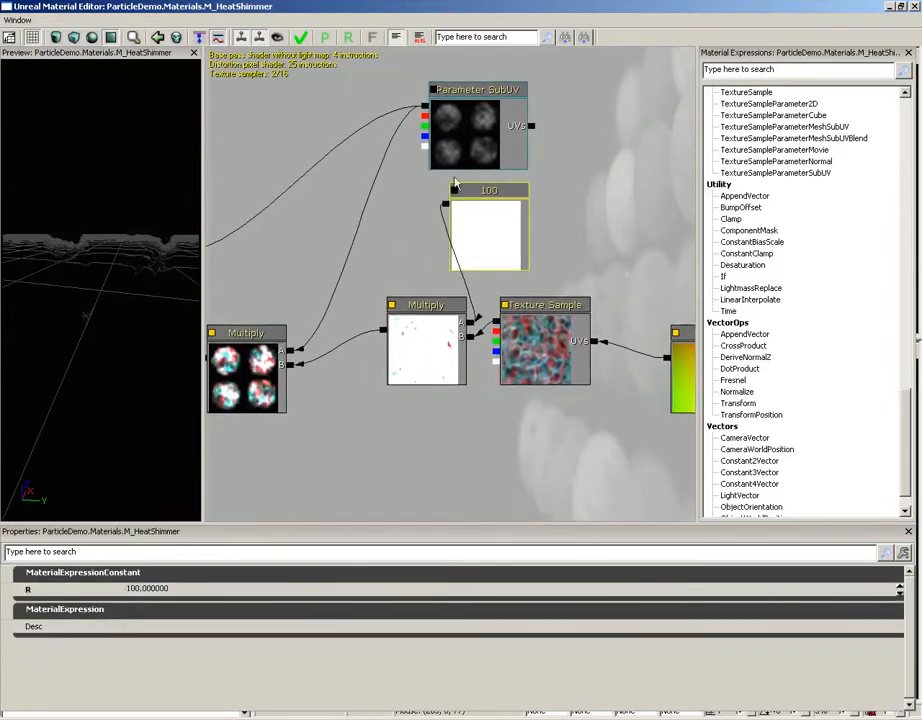
drag(369, 441, 430, 455)
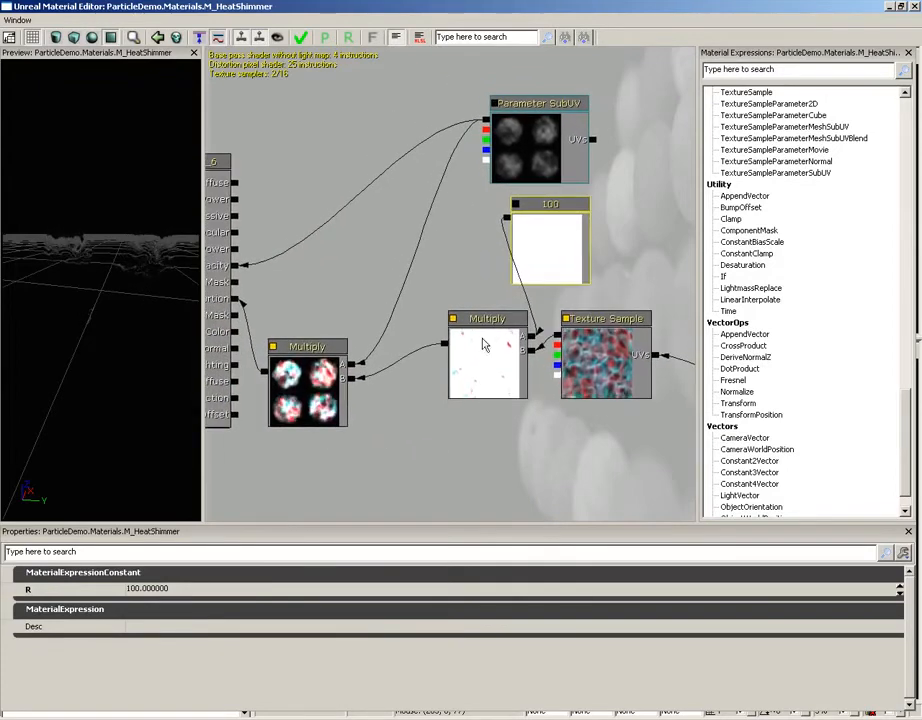
click(523, 130)
click(328, 366)
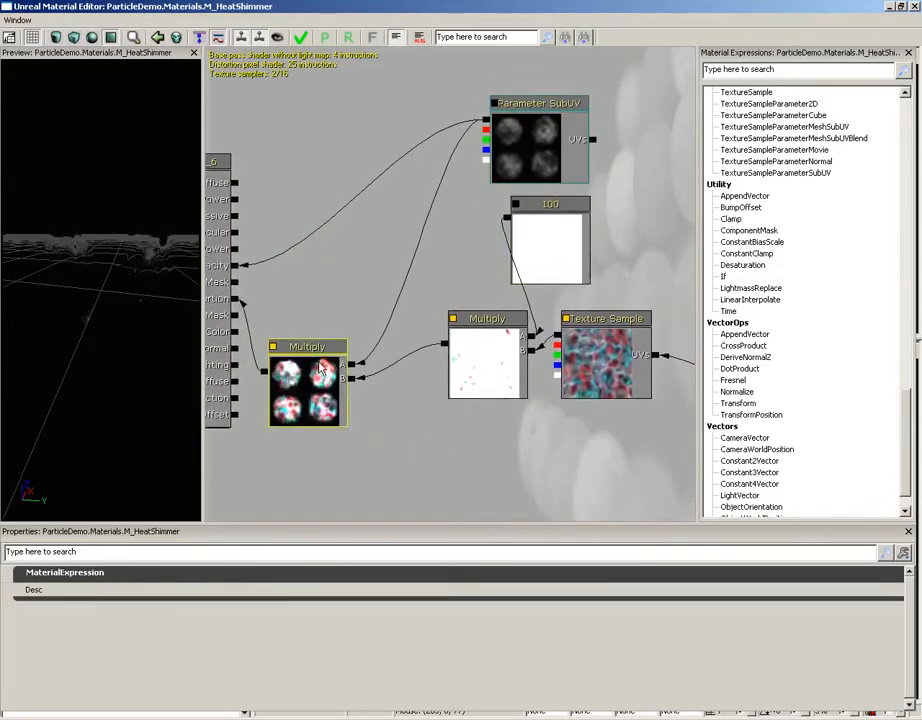
click(476, 368)
drag(432, 405, 522, 386)
click(407, 357)
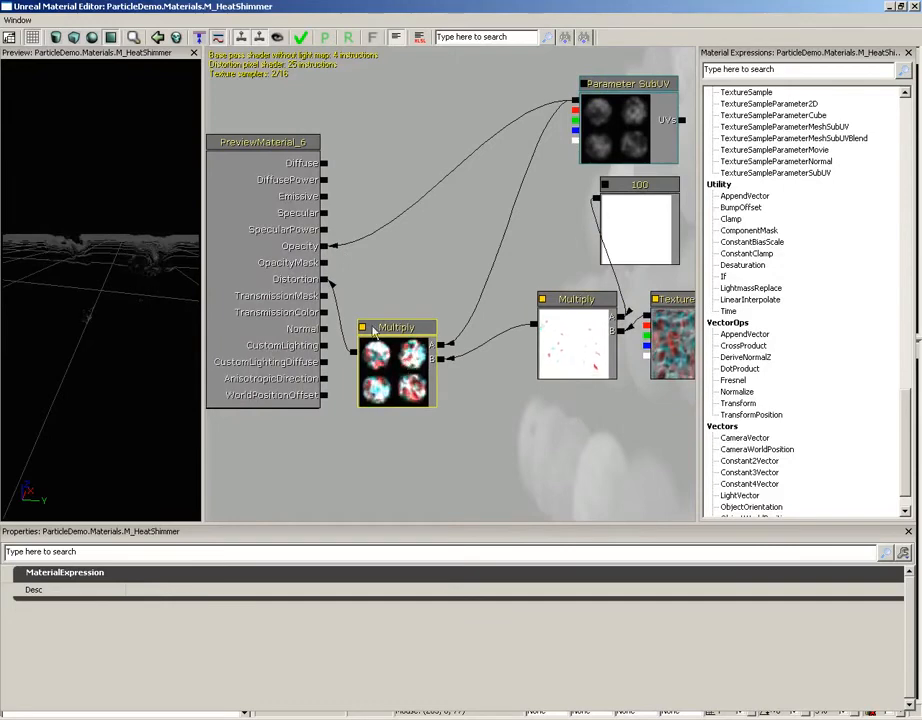
click(454, 421)
drag(454, 421, 448, 433)
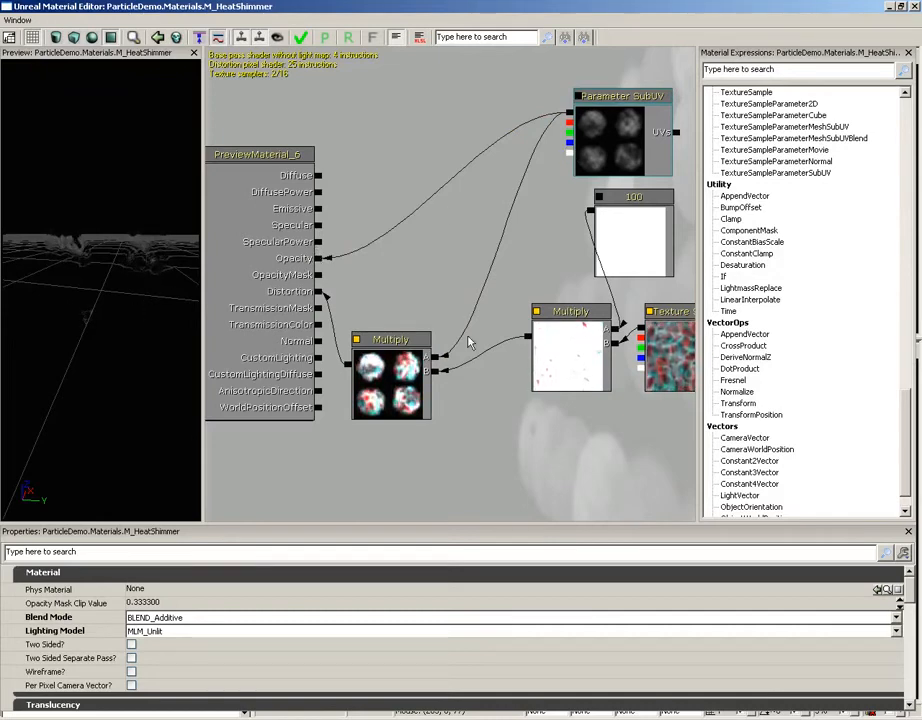
- Set the Constant node's R value to 10 and close the M_HeatShimmer material
click(620, 232)
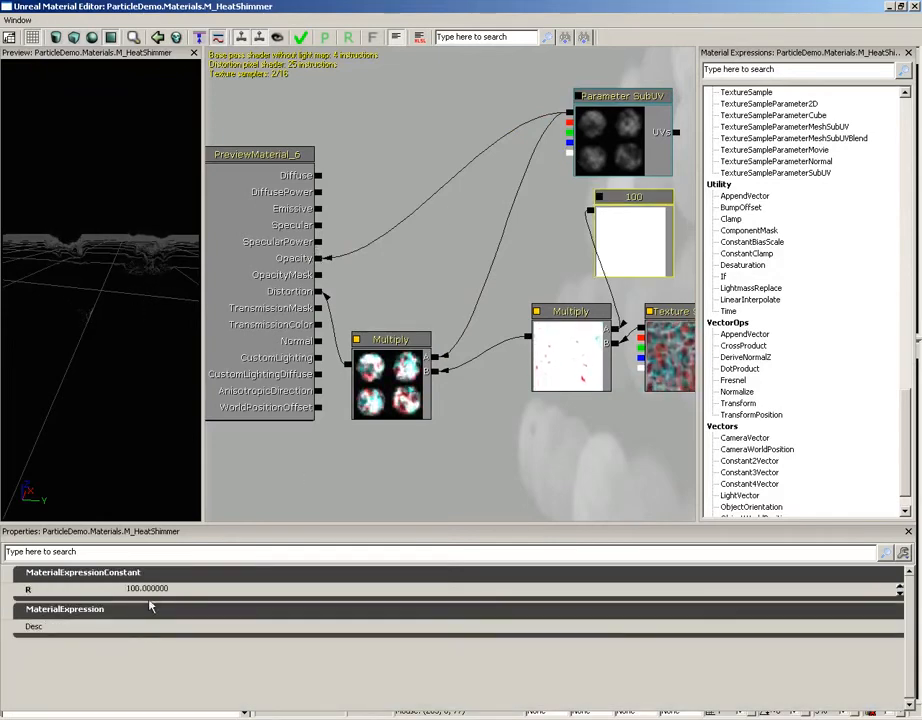
click(321, 586)
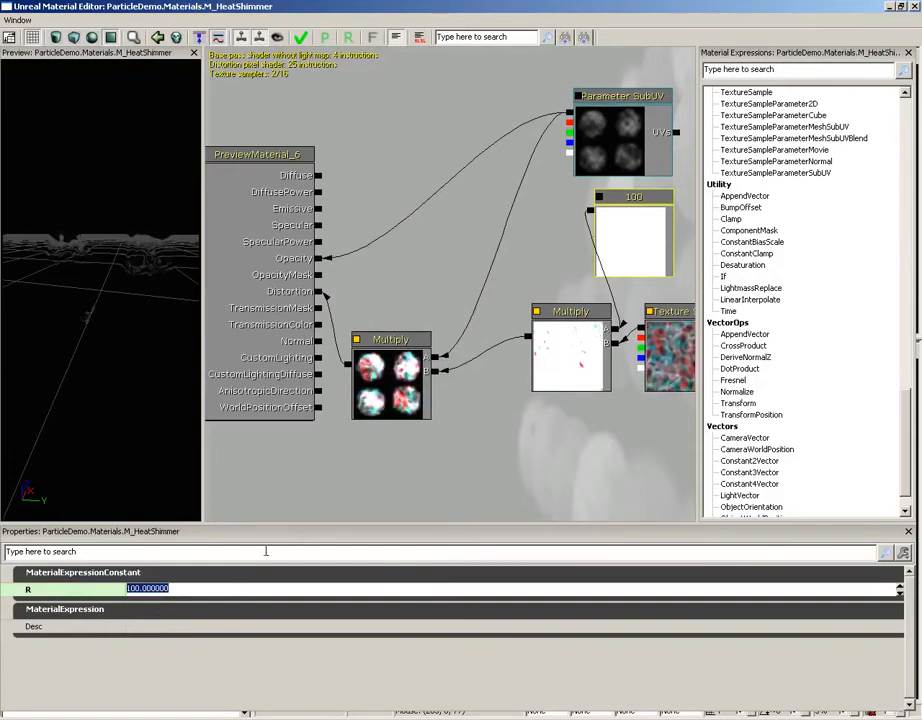
text(10)
key(Return)
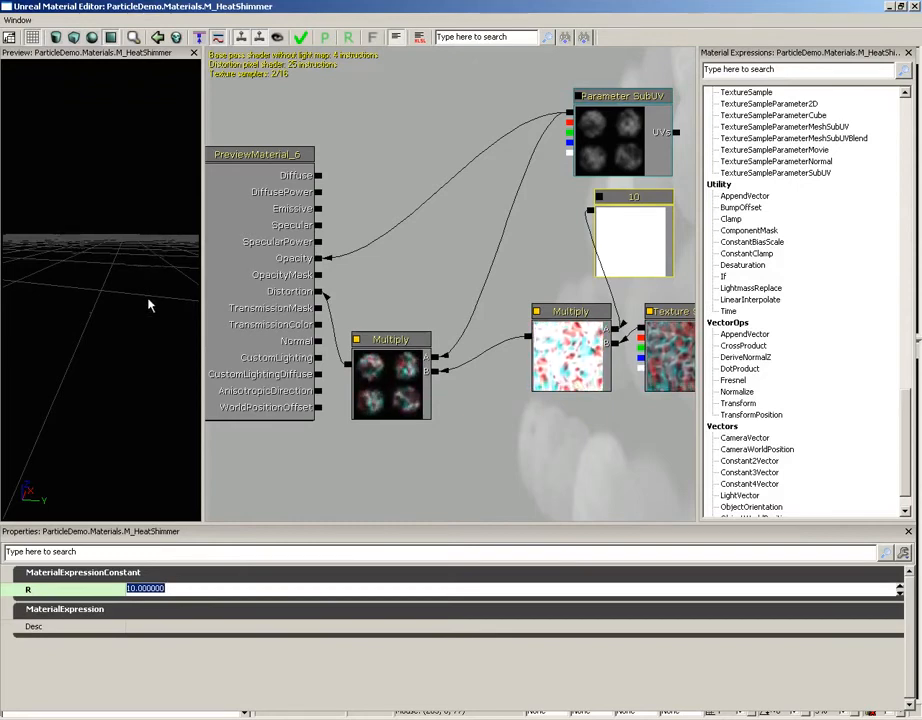
click(913, 6)
click(509, 393)
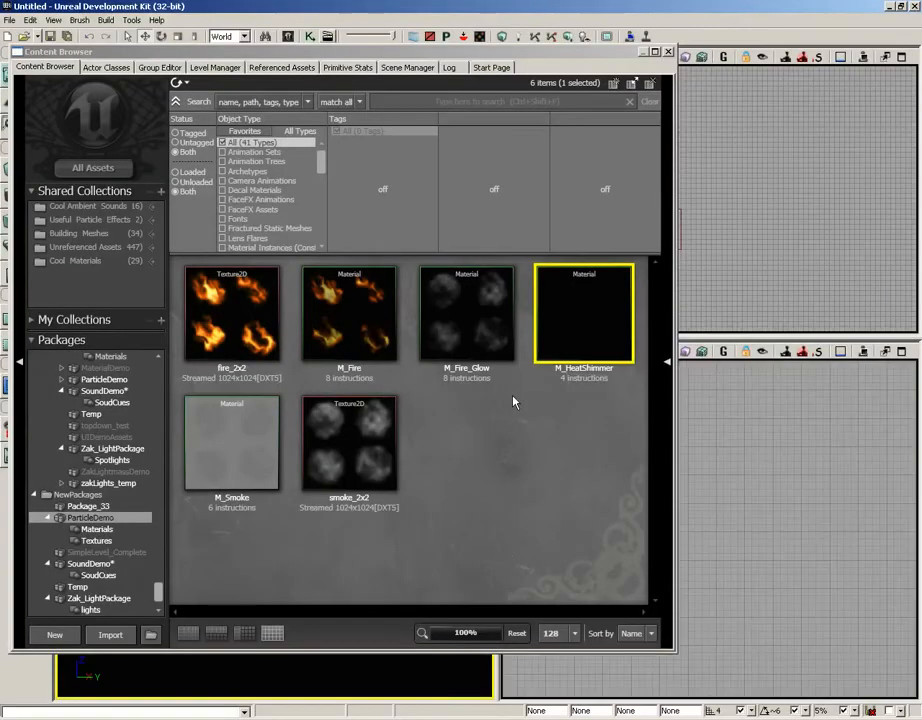